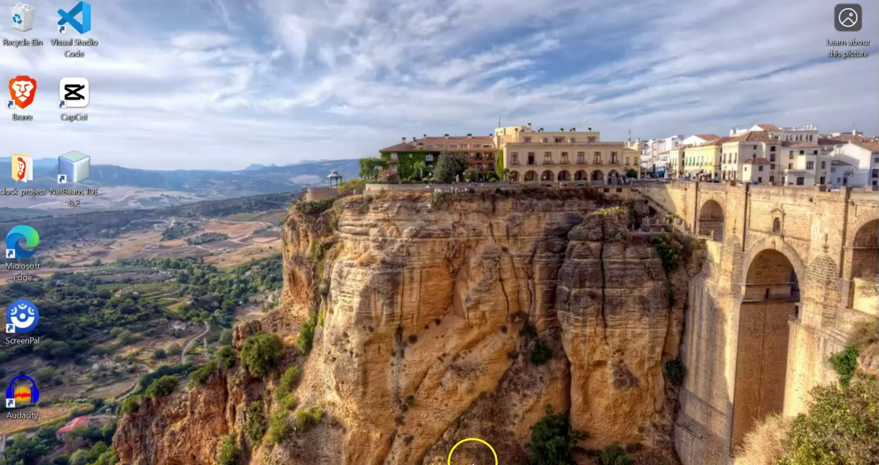
Open the Brave browser, search the web for "flutter" and open the official flutter.dev site.
{"action": "left_click", "coordinate": [508, 457]}
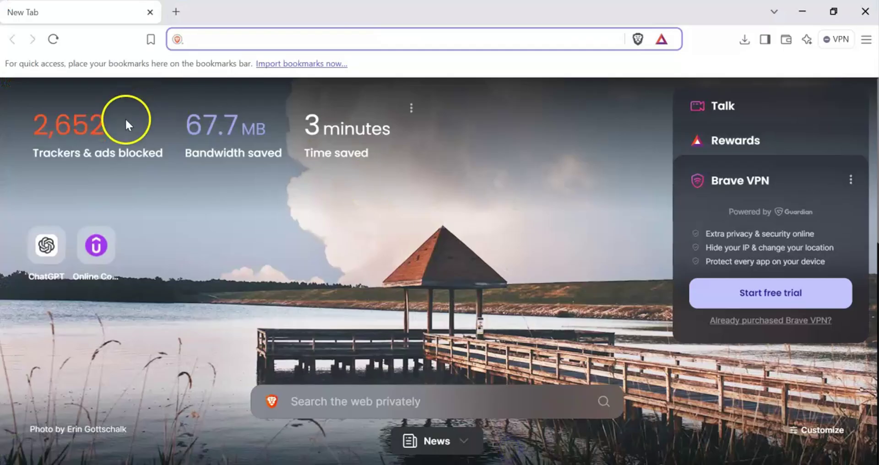
{"action": "left_click", "coordinate": [205, 39]}
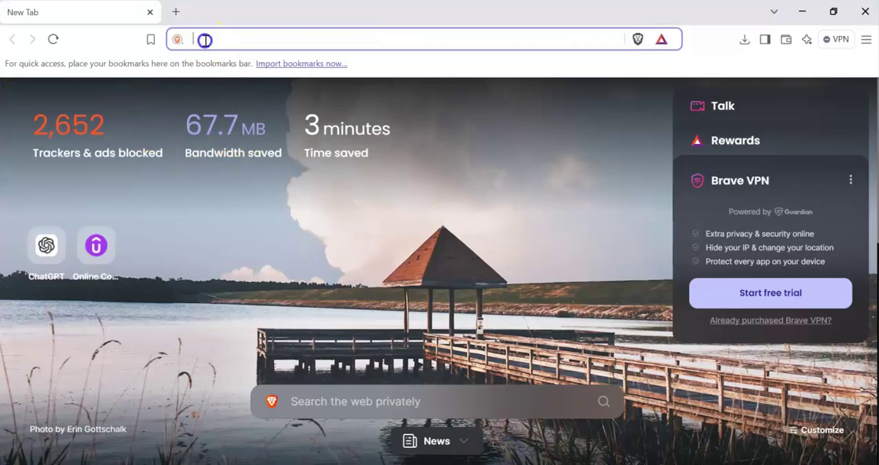
{"action": "type", "text": "flutter"}
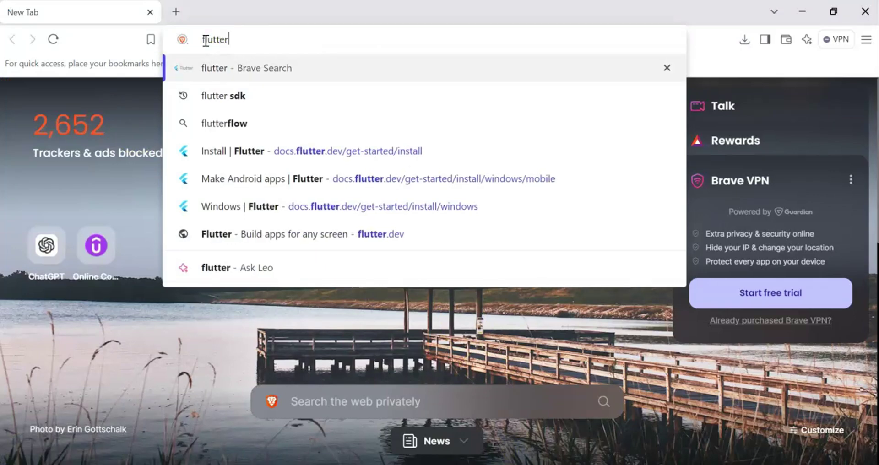
{"action": "key", "text": "Return"}
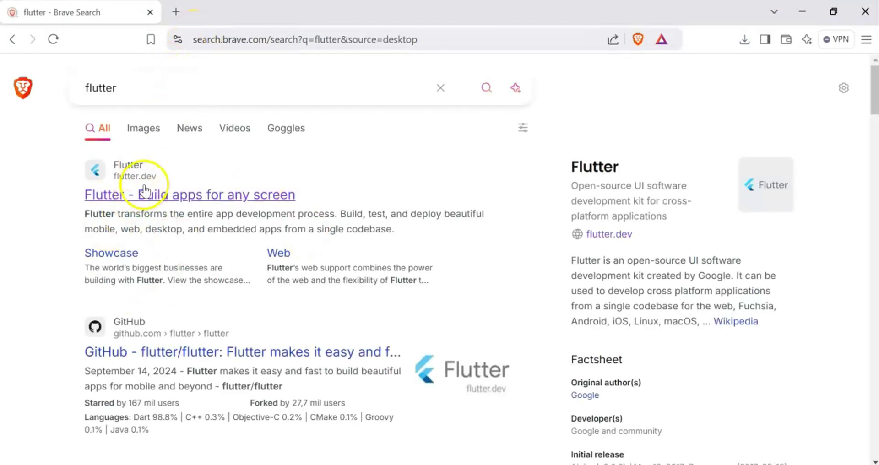
{"action": "left_click", "coordinate": [134, 172]}
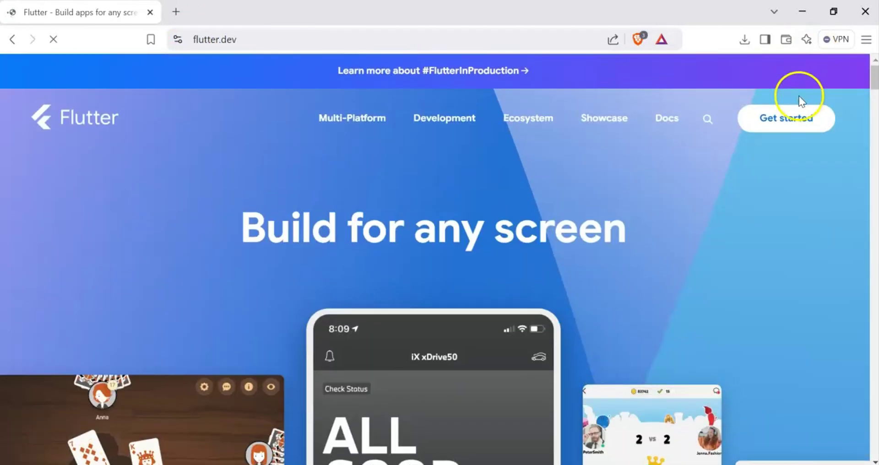
Open Flutter's getting-started install guide for Windows with Android as the first app type.
{"action": "left_click", "coordinate": [786, 122]}
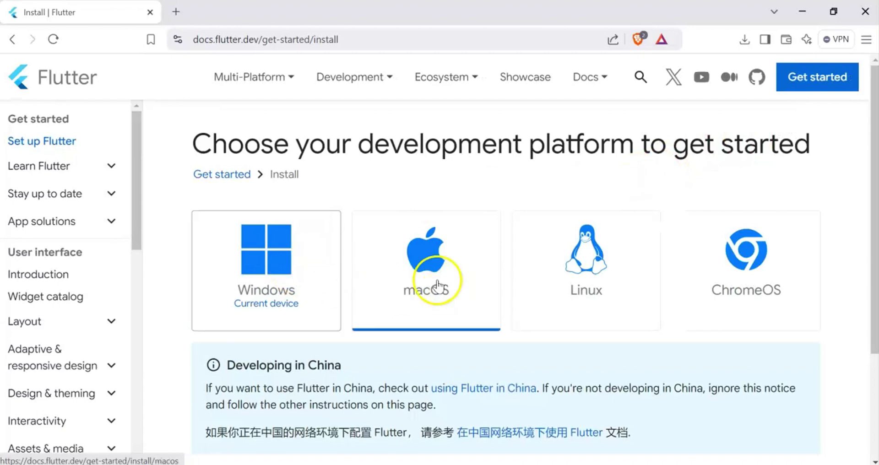
{"action": "left_click", "coordinate": [297, 273]}
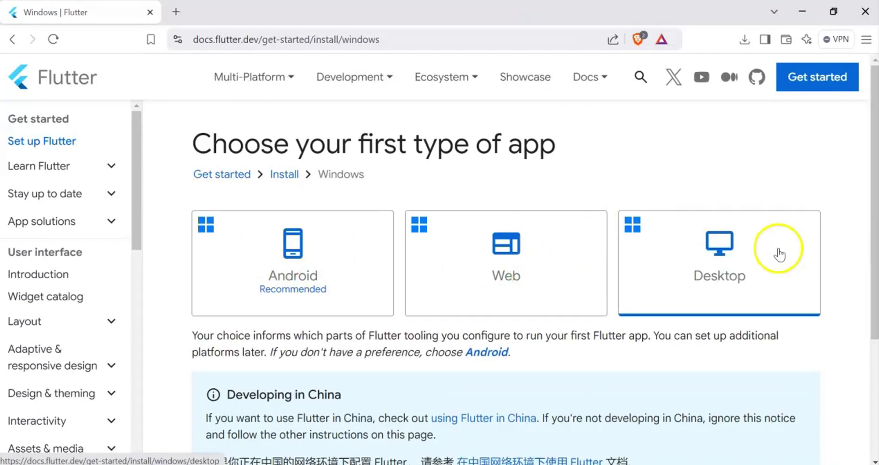
{"action": "left_click", "coordinate": [318, 247]}
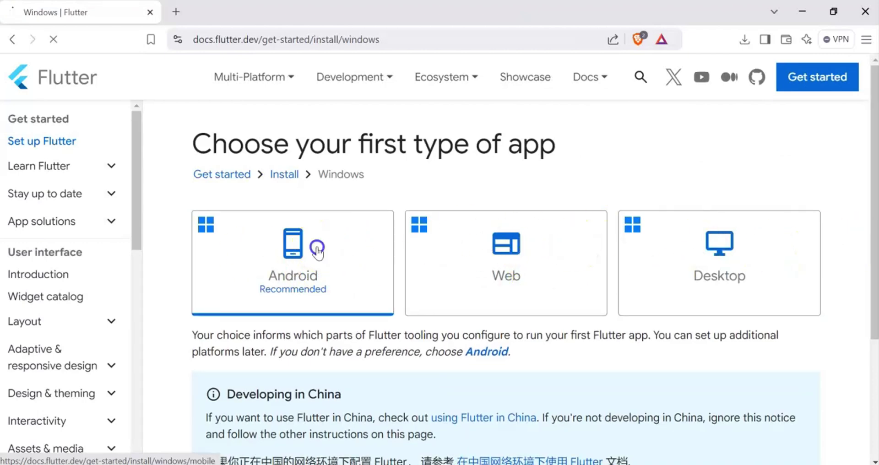
Review the hardware and software requirements for Flutter on Windows, highlighting the minimum and recommended memory values.
{"action": "scroll", "coordinate": [392, 167], "scroll_direction": "down", "scroll_amount": 2}
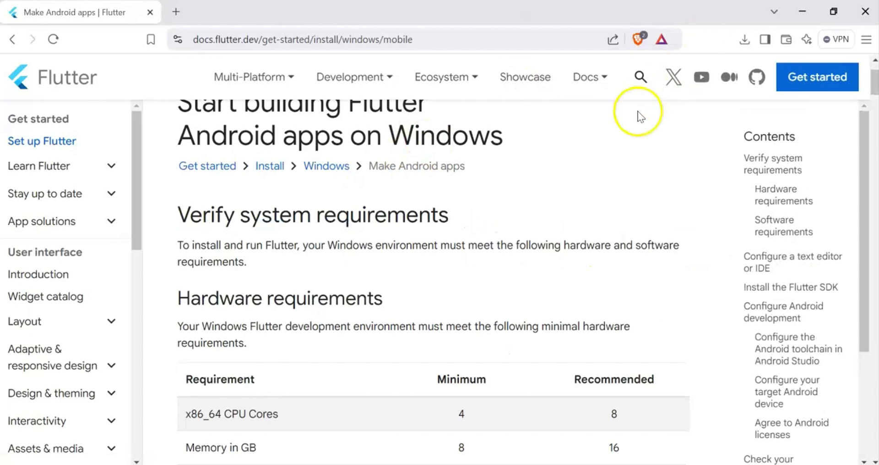
{"action": "scroll", "coordinate": [605, 192], "scroll_direction": "down", "scroll_amount": 3}
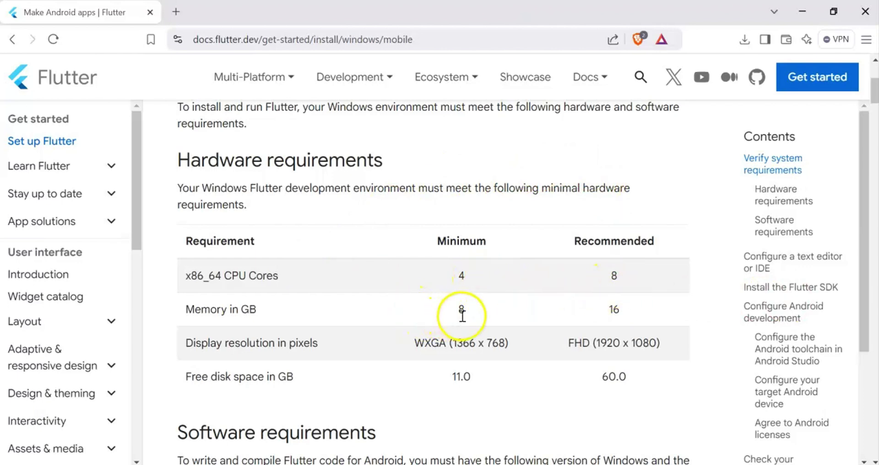
{"action": "left_click_drag", "start_coordinate": [466, 307], "coordinate": [438, 306]}
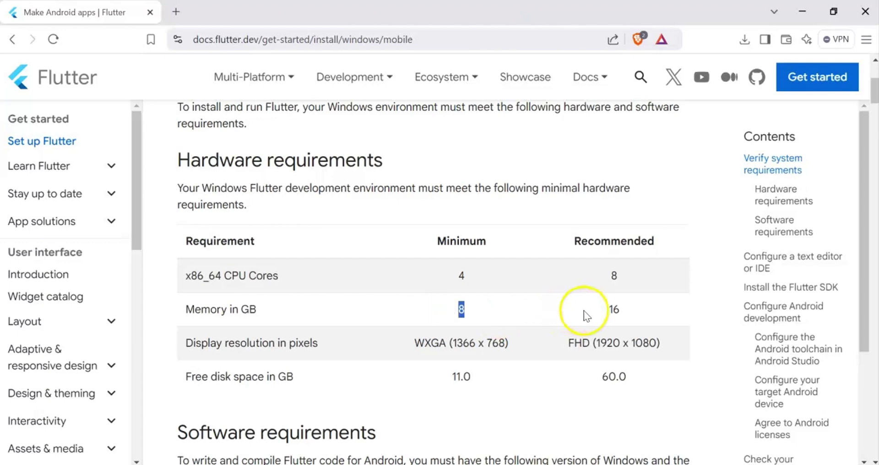
{"action": "left_click_drag", "start_coordinate": [627, 310], "coordinate": [603, 314]}
{"action": "scroll", "coordinate": [599, 305], "scroll_direction": "down", "scroll_amount": 3}
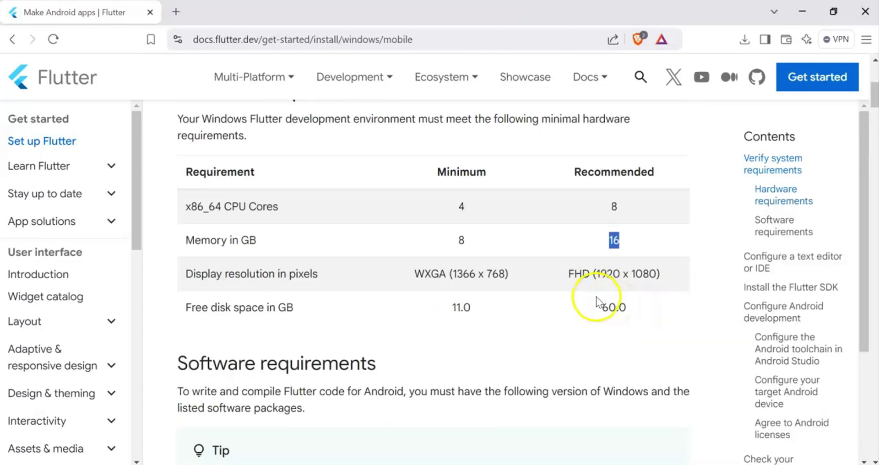
{"action": "scroll", "coordinate": [594, 294], "scroll_direction": "down", "scroll_amount": 5}
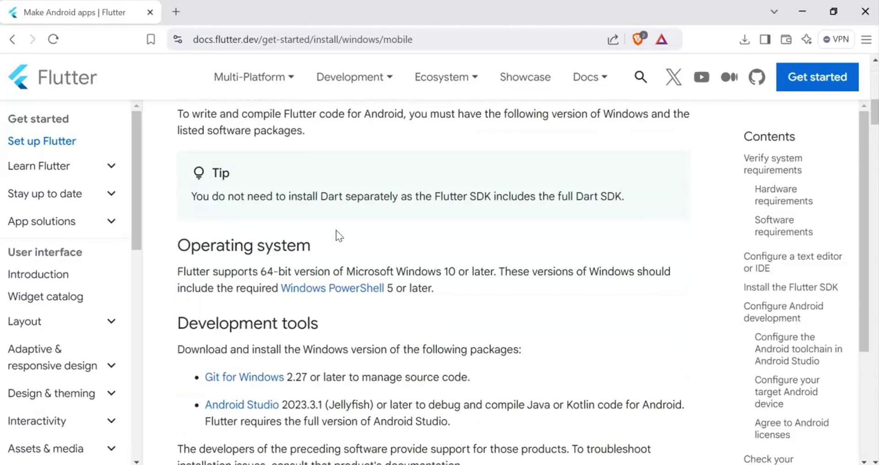
Download the flutter_windows_3.27.0-stable.zip bundle from the Download and install instructions and save it in the Downloads folder.
{"action": "scroll", "coordinate": [337, 233], "scroll_direction": "down", "scroll_amount": 8}
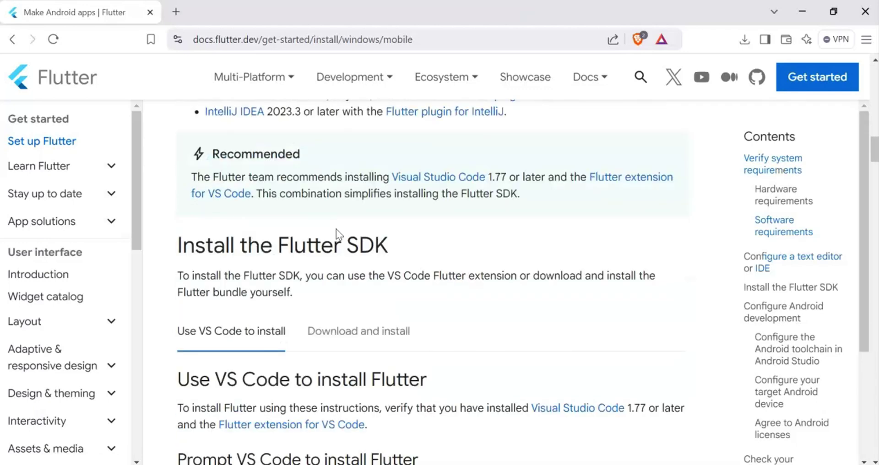
{"action": "left_click", "coordinate": [348, 247]}
{"action": "scroll", "coordinate": [316, 302], "scroll_direction": "down", "scroll_amount": 3}
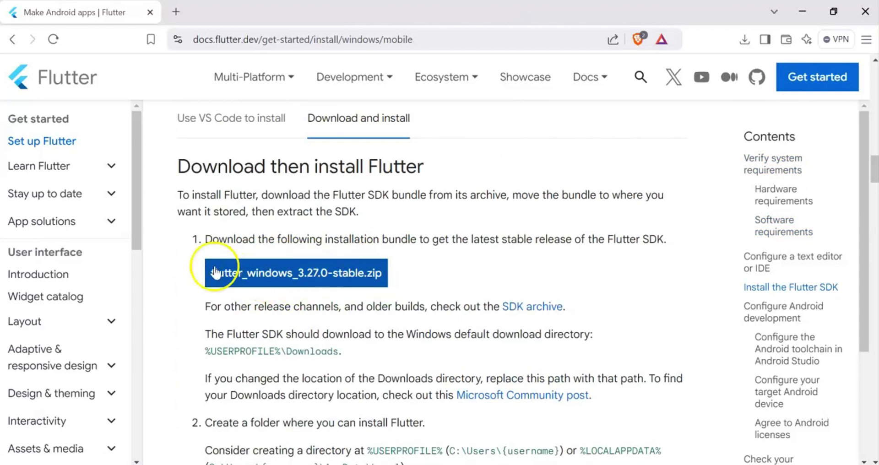
{"action": "left_click", "coordinate": [304, 275]}
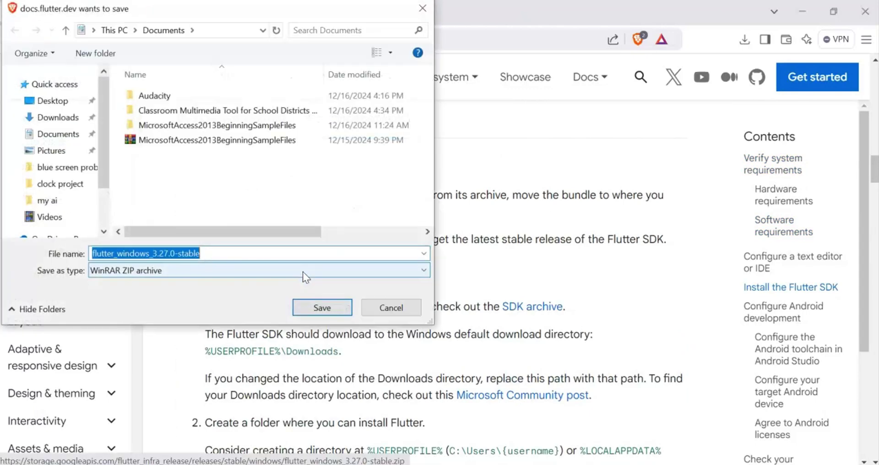
{"action": "left_click", "coordinate": [64, 118]}
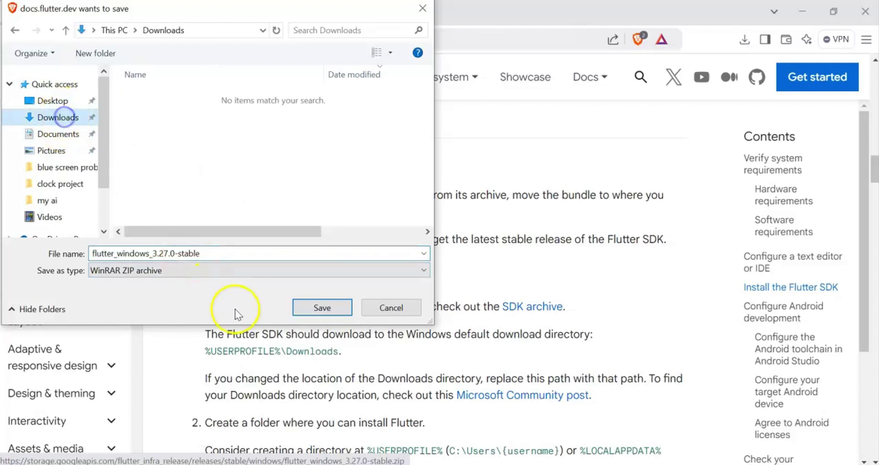
{"action": "left_click", "coordinate": [332, 306]}
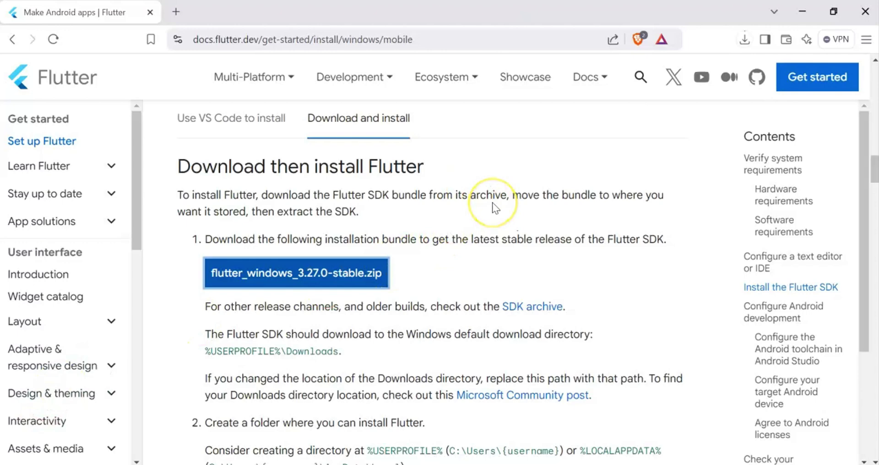
Check the Flutter SDK download in the recent download history and return to the guide's Development tools section.
{"action": "left_click", "coordinate": [745, 39]}
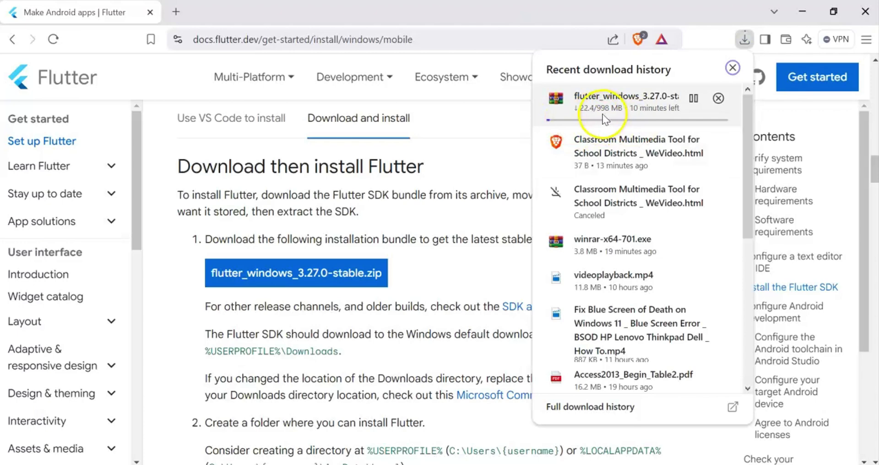
{"action": "left_click", "coordinate": [784, 157]}
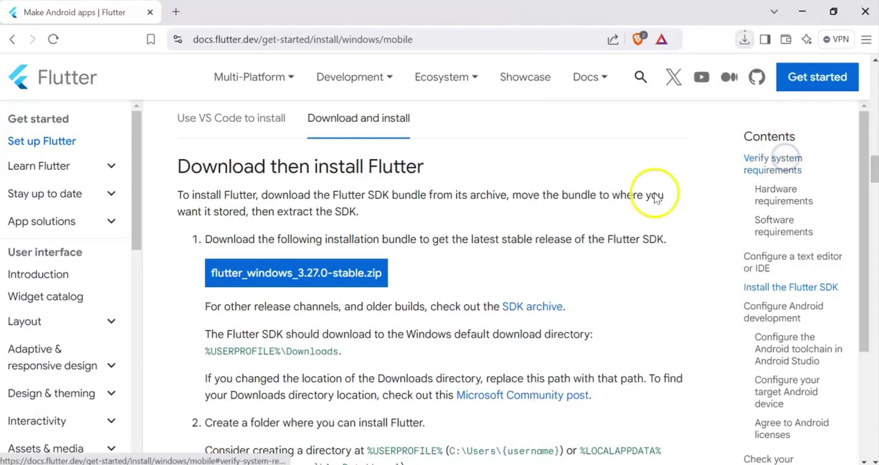
{"action": "scroll", "coordinate": [412, 275], "scroll_direction": "up", "scroll_amount": 10}
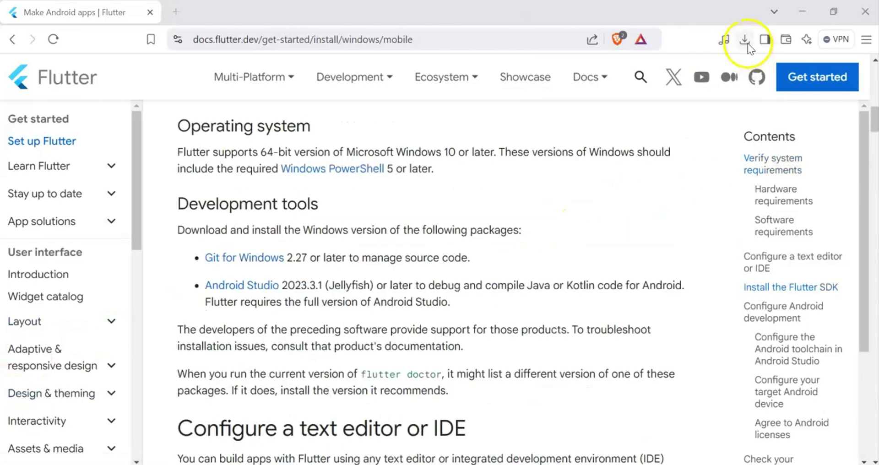
{"action": "left_click", "coordinate": [748, 43]}
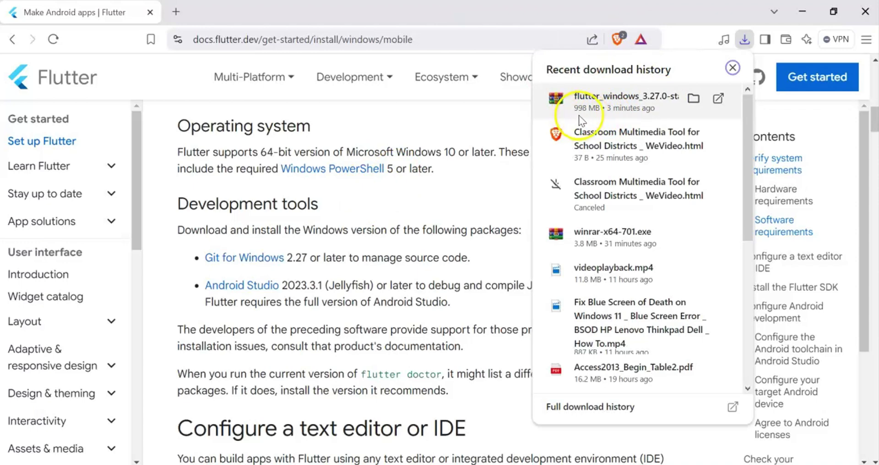
{"action": "left_click", "coordinate": [461, 182]}
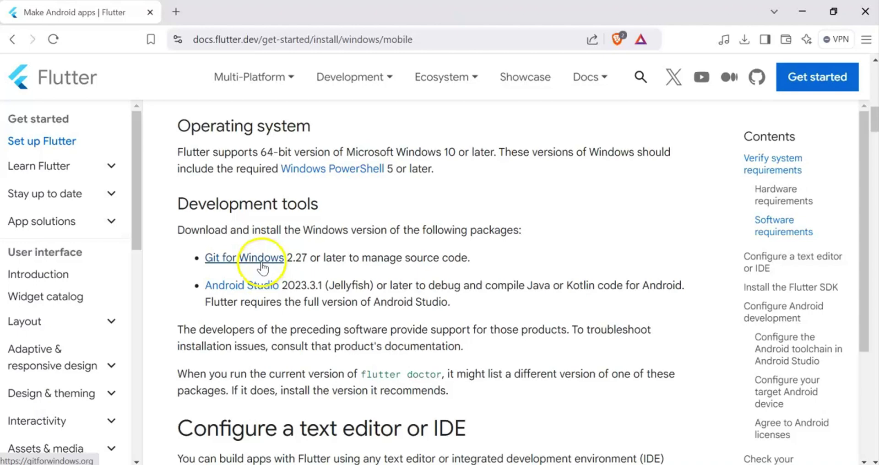
Search for "git version control" in a new tab and open the git-scm.com home page.
{"action": "left_click", "coordinate": [177, 12]}
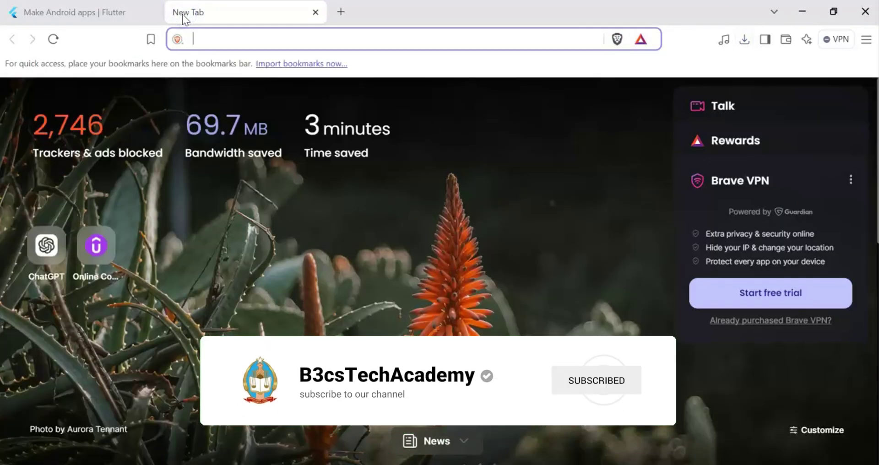
{"action": "type", "text": "git "}
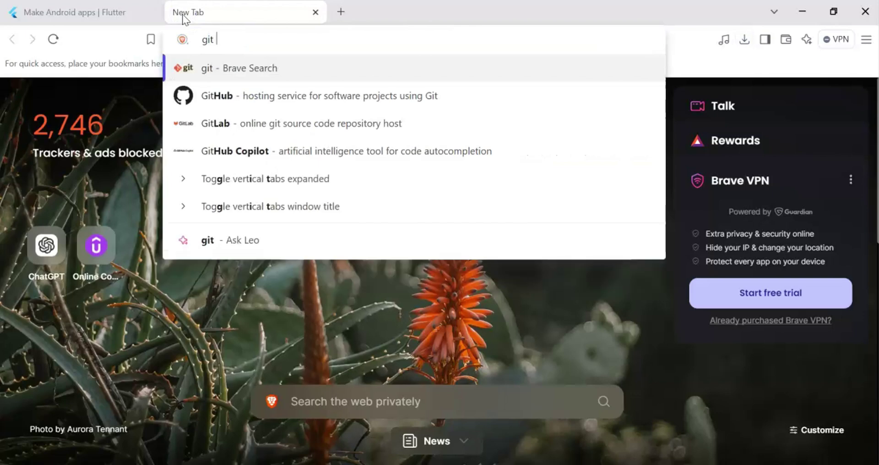
{"action": "type", "text": "ver"}
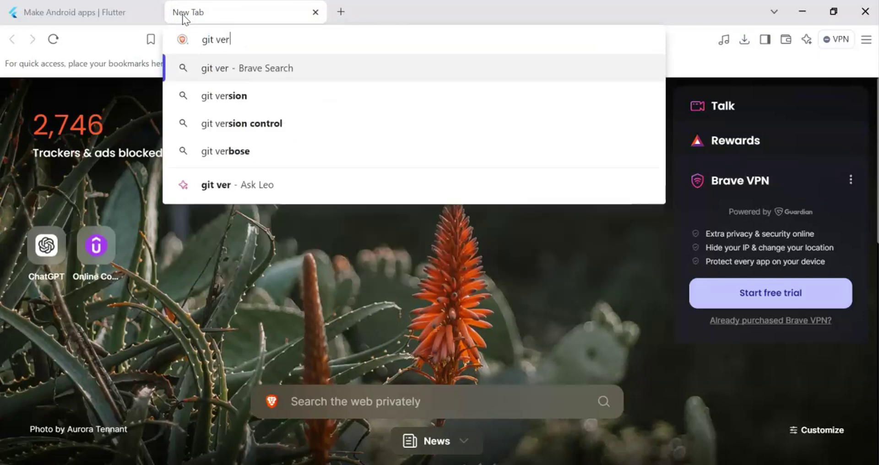
{"action": "left_click", "coordinate": [219, 120]}
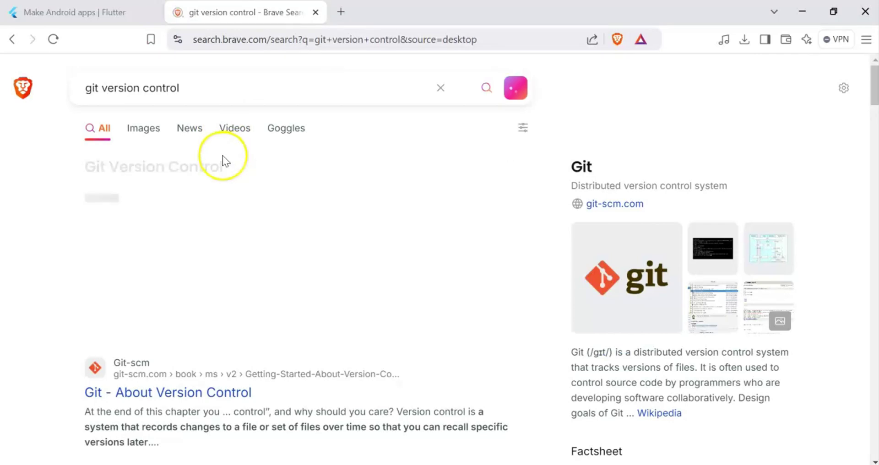
{"action": "scroll", "coordinate": [227, 164], "scroll_direction": "down", "scroll_amount": 7}
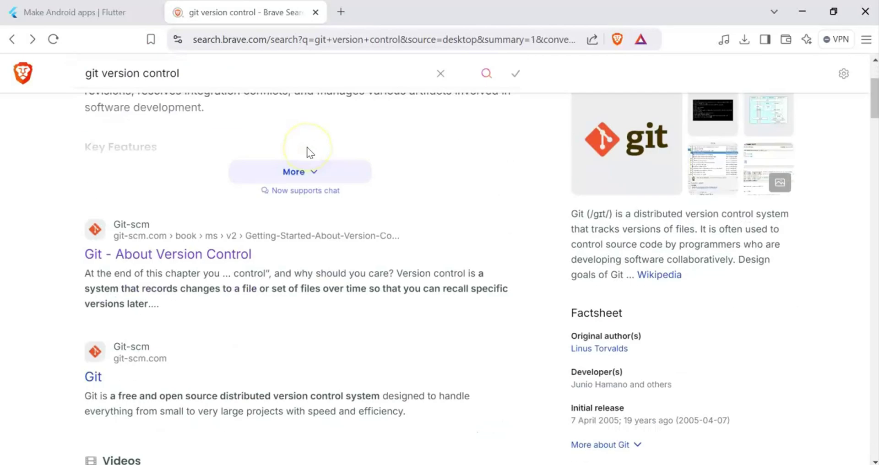
{"action": "left_click", "coordinate": [89, 170]}
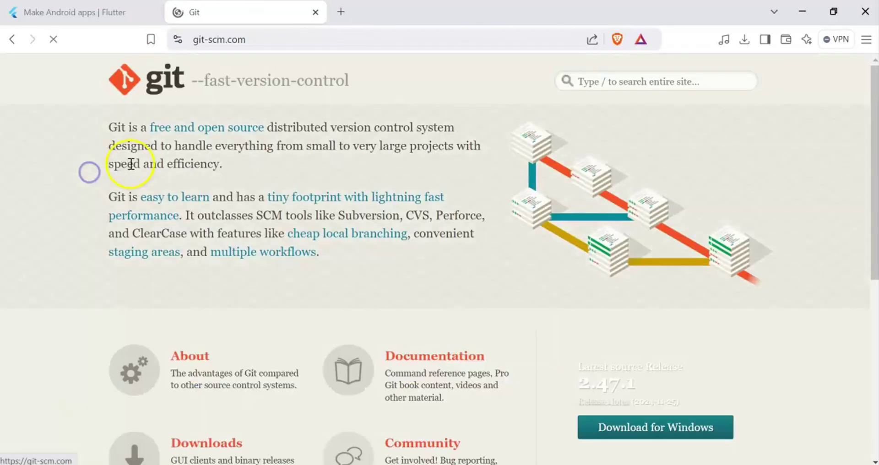
Download the standalone 64-bit Git for Windows Setup into the Downloads folder and check its download progress.
{"action": "scroll", "coordinate": [395, 150], "scroll_direction": "down", "scroll_amount": 6}
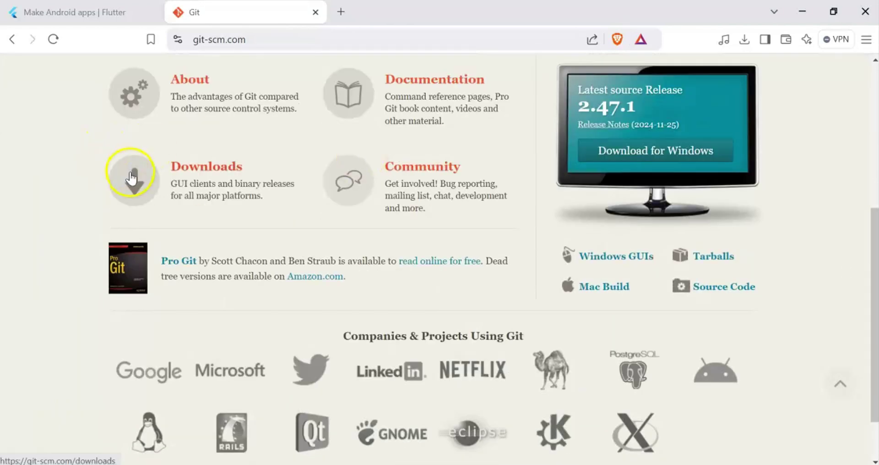
{"action": "left_click", "coordinate": [132, 177]}
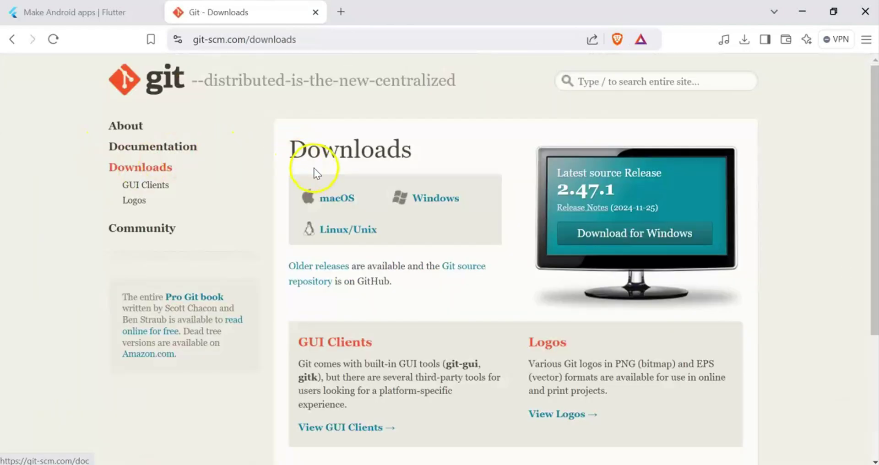
{"action": "left_click", "coordinate": [422, 205]}
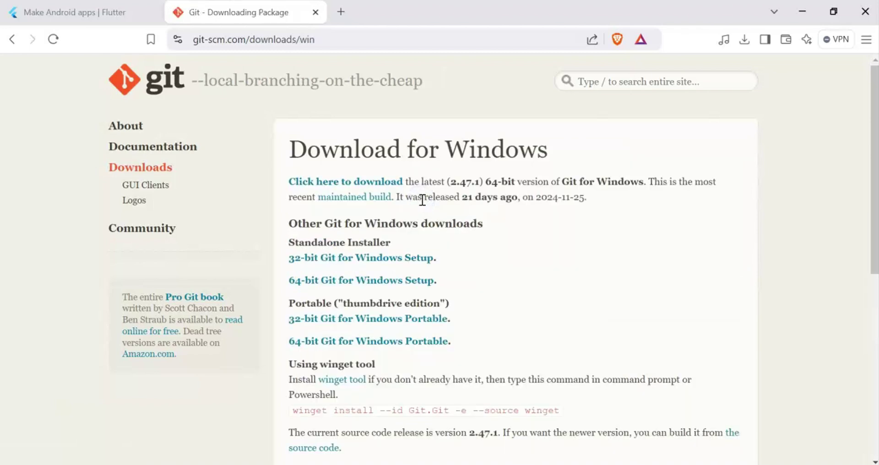
{"action": "left_click", "coordinate": [355, 280]}
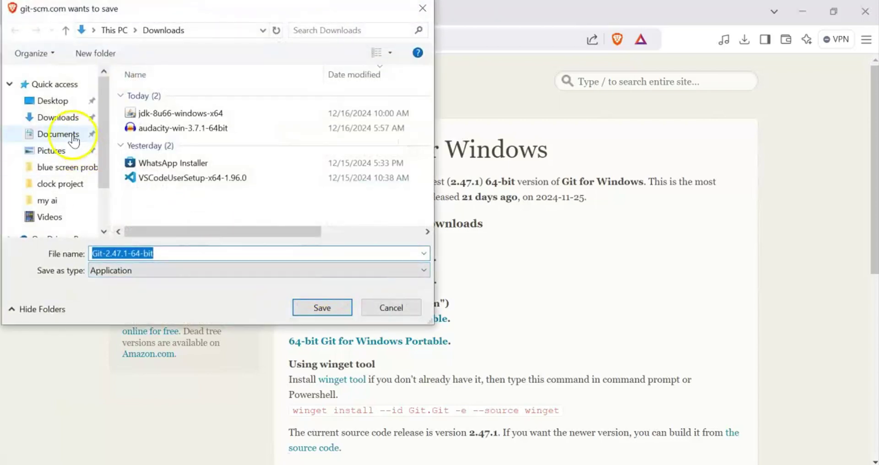
{"action": "left_click", "coordinate": [58, 117]}
{"action": "left_click", "coordinate": [319, 306]}
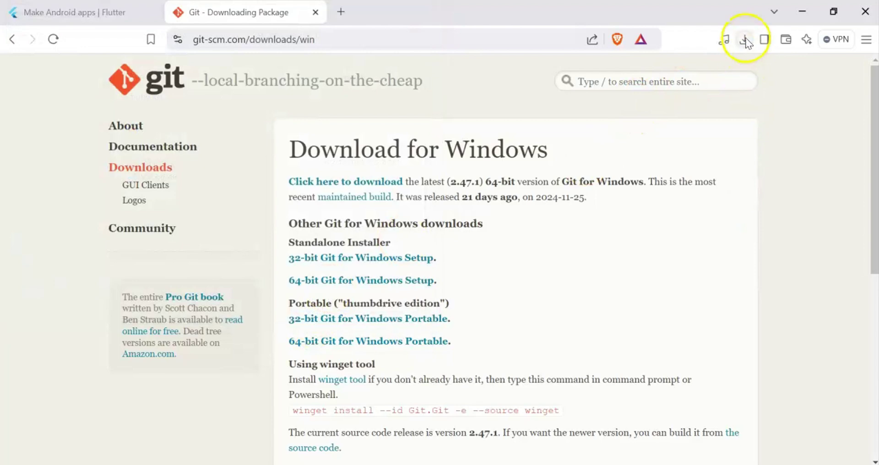
{"action": "left_click", "coordinate": [746, 43]}
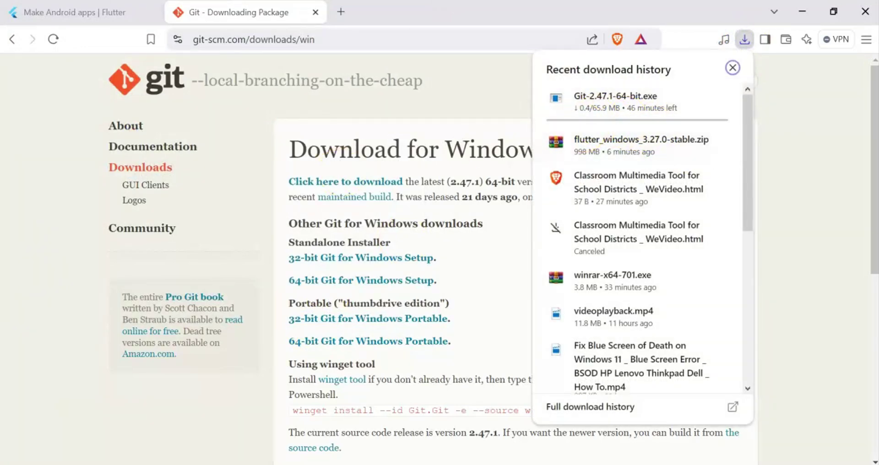
Return to the Flutter guide and check the Git installer's download progress while reviewing the Flutter installation instructions.
{"action": "key", "text": "ctrl+shift+Tab"}
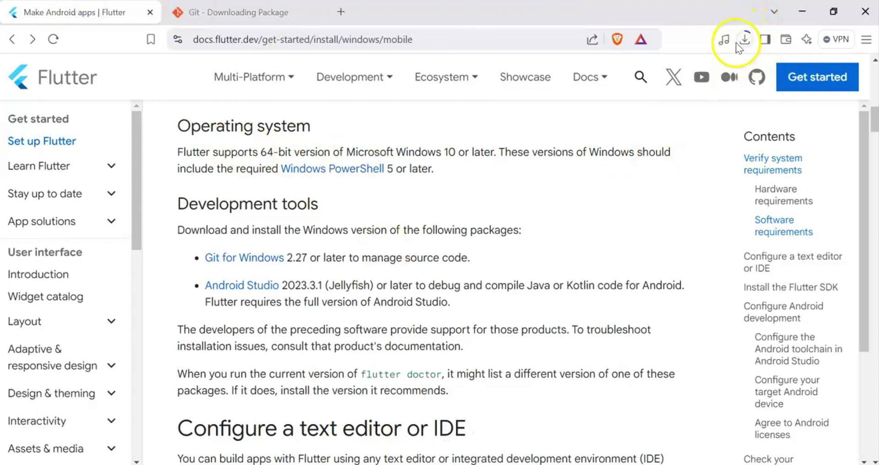
{"action": "left_click", "coordinate": [735, 43]}
{"action": "left_click", "coordinate": [750, 34]}
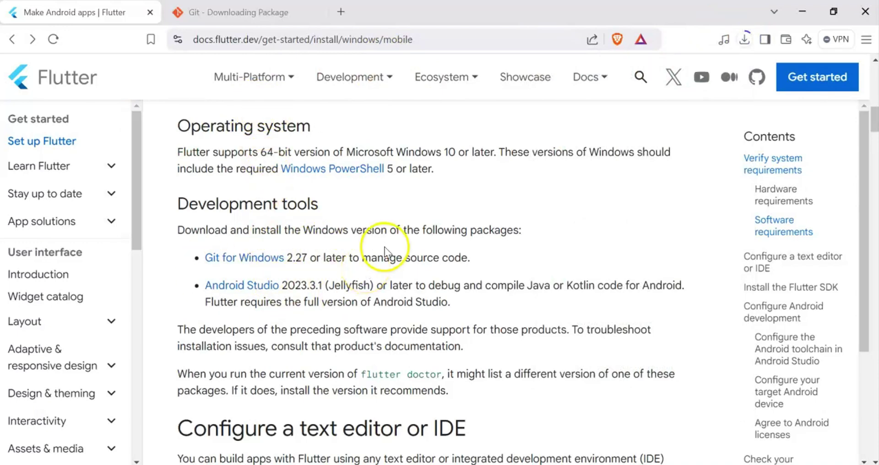
{"action": "scroll", "coordinate": [385, 247], "scroll_direction": "down", "scroll_amount": 10}
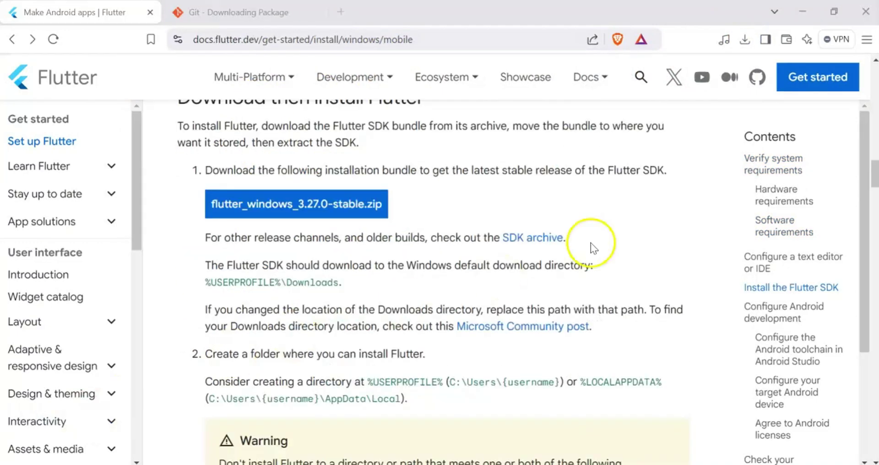
{"action": "left_click", "coordinate": [743, 39]}
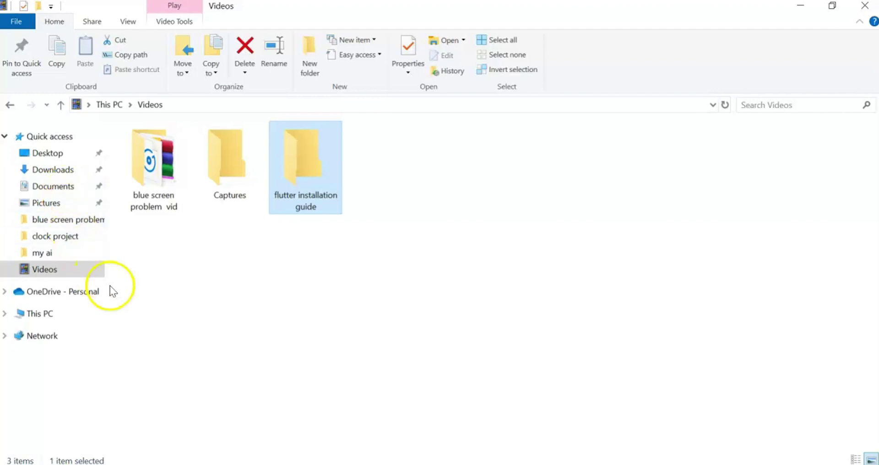
Run Git-2.47.1-64-bit from the Downloads folder, accept the licence information and keep C:\Program Files\Git as the destination.
{"action": "left_click", "coordinate": [57, 169]}
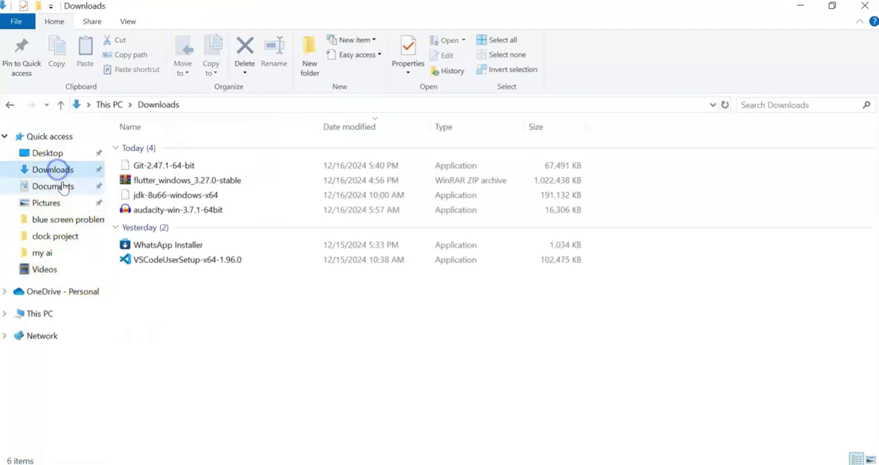
{"action": "double_click", "coordinate": [200, 166]}
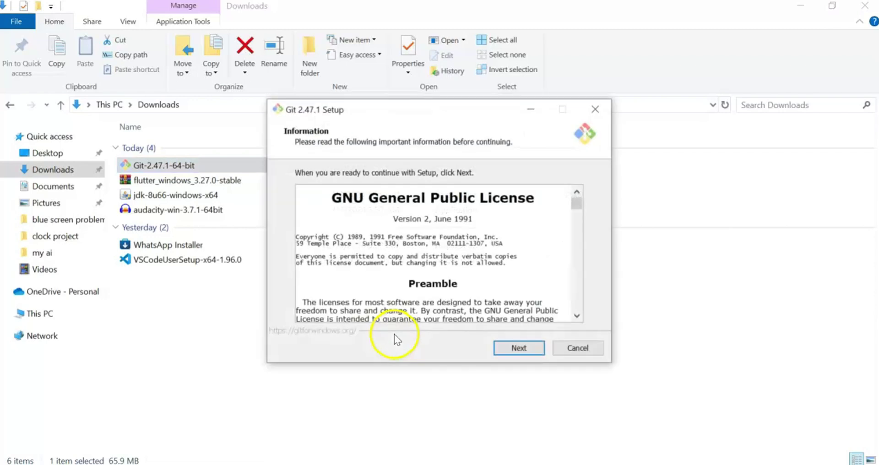
{"action": "left_click", "coordinate": [531, 347]}
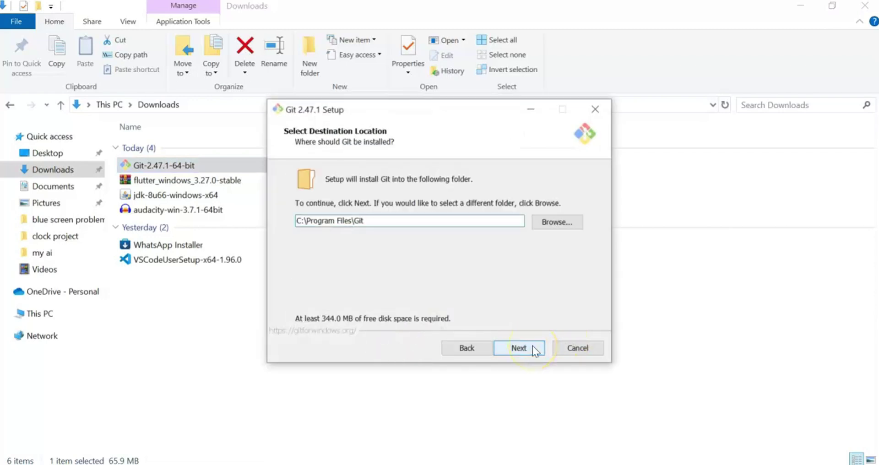
{"action": "left_click", "coordinate": [532, 347]}
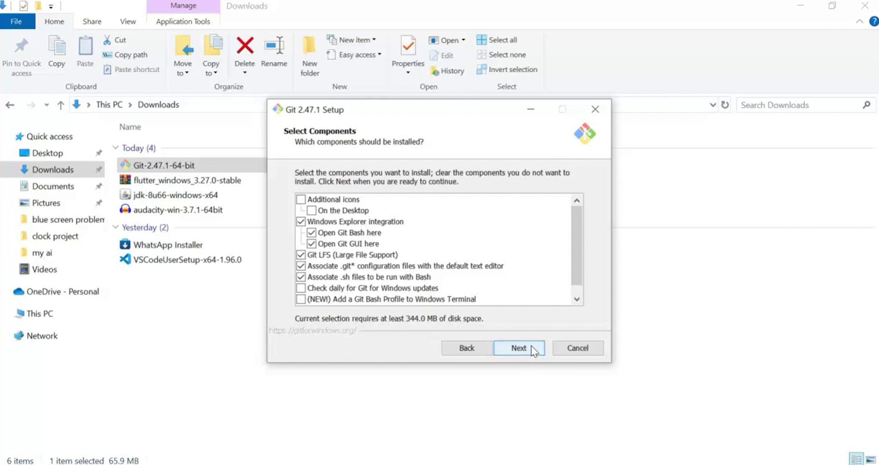
Add the Additional icons component with its On the Desktop option and accept the remaining components and the default Start Menu folder.
{"action": "left_click", "coordinate": [531, 346]}
{"action": "left_click", "coordinate": [471, 345]}
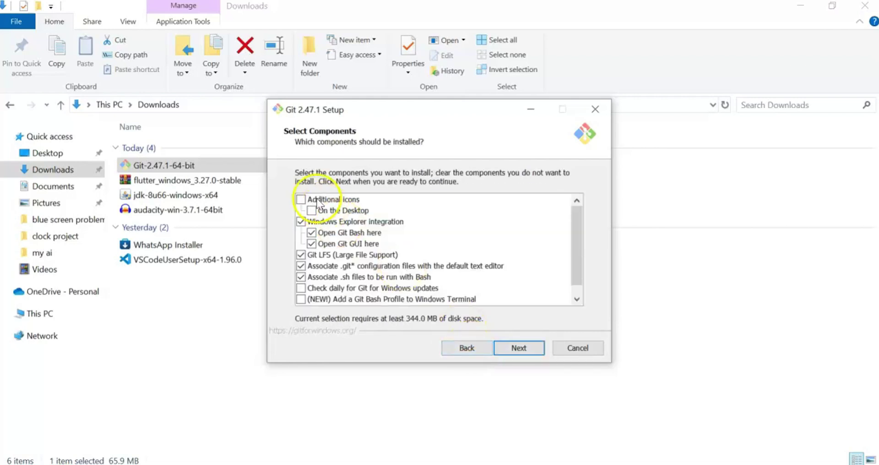
{"action": "left_click", "coordinate": [301, 200]}
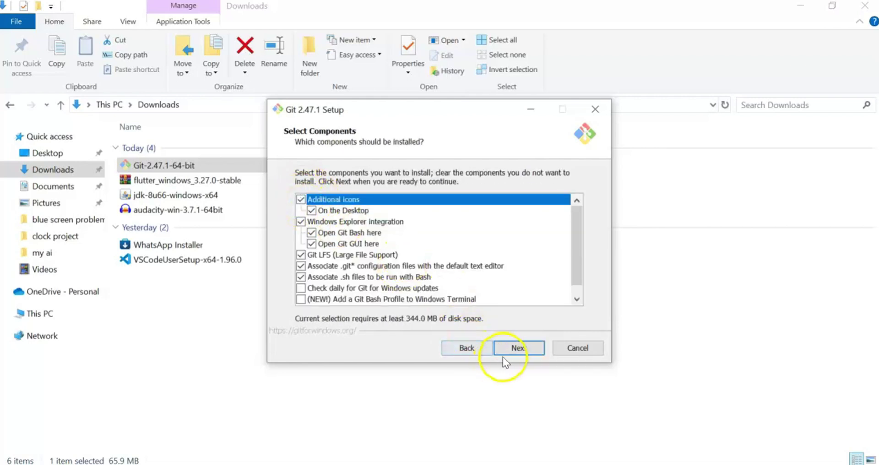
{"action": "left_click", "coordinate": [509, 348]}
{"action": "left_click", "coordinate": [509, 347]}
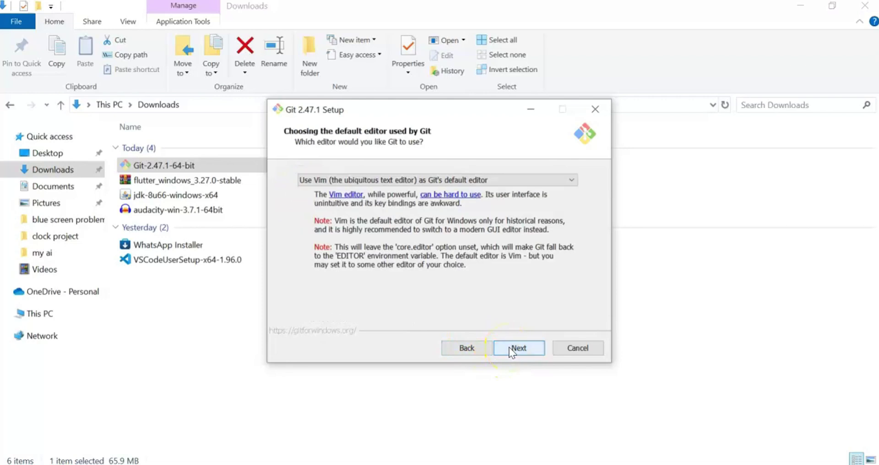
Keep Vim as the editor, Let Git decide, Fast-forward or merge and the other default options, and start the Git installation.
{"action": "left_click", "coordinate": [509, 348]}
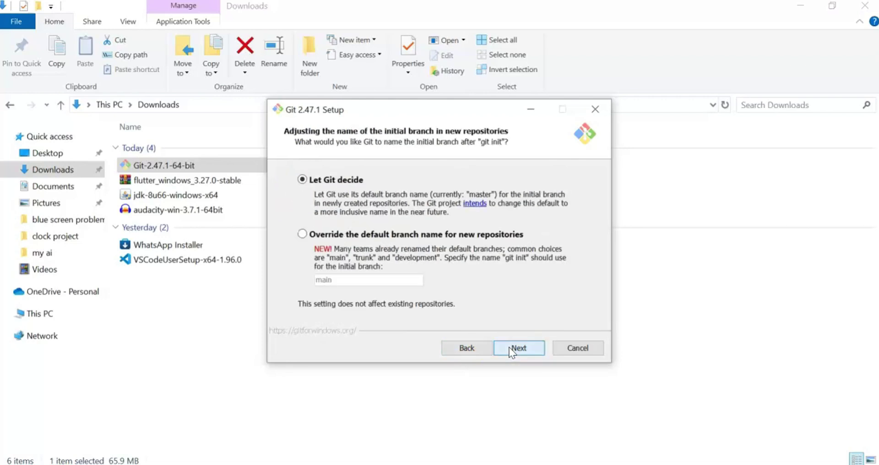
{"action": "left_click", "coordinate": [509, 348]}
{"action": "left_click", "coordinate": [509, 347]}
{"action": "left_click", "coordinate": [509, 347]}
{"action": "left_click", "coordinate": [509, 348]}
{"action": "left_click", "coordinate": [509, 347]}
{"action": "left_click", "coordinate": [509, 347]}
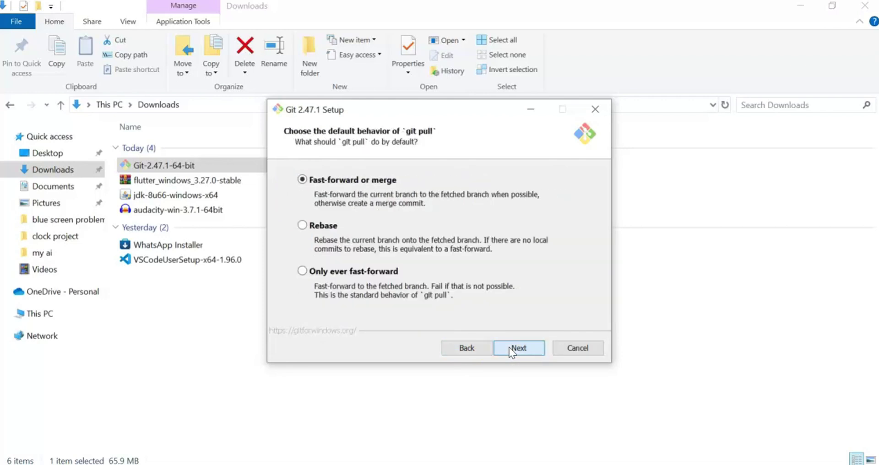
{"action": "left_click", "coordinate": [509, 347]}
{"action": "left_click", "coordinate": [509, 347]}
{"action": "left_click", "coordinate": [509, 347]}
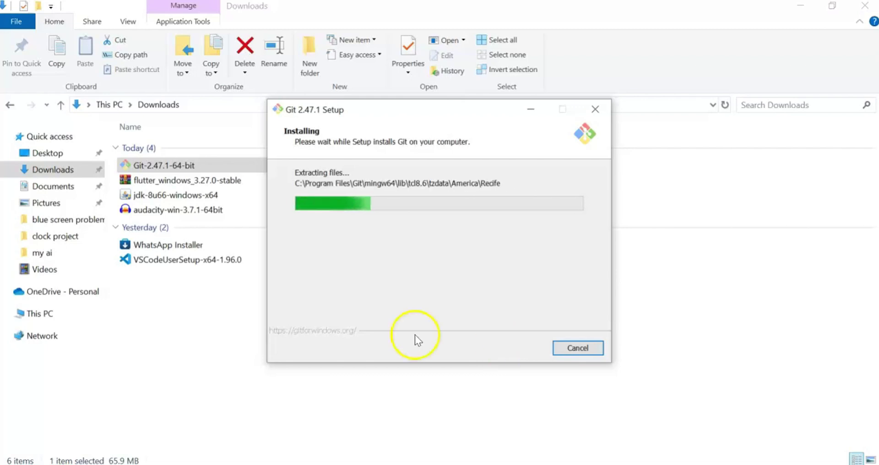
Finish the Git setup with View Release Notes enabled and return to the Flutter guide page.
{"action": "left_click", "coordinate": [72, 391]}
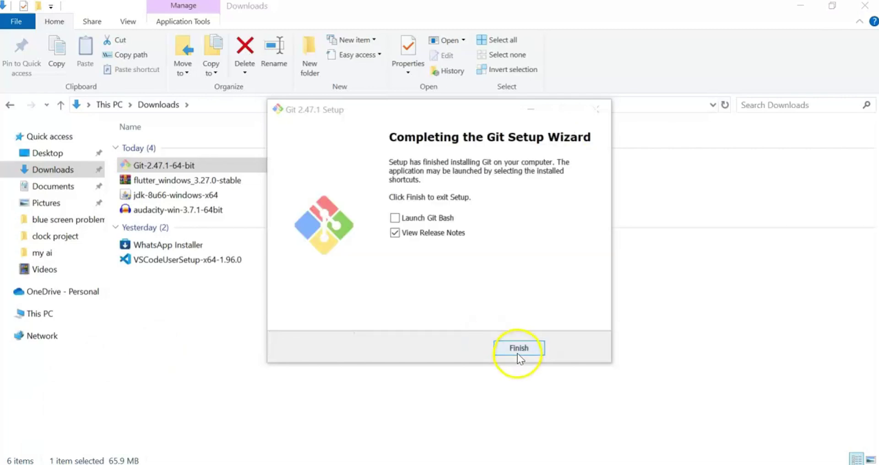
{"action": "left_click", "coordinate": [518, 351]}
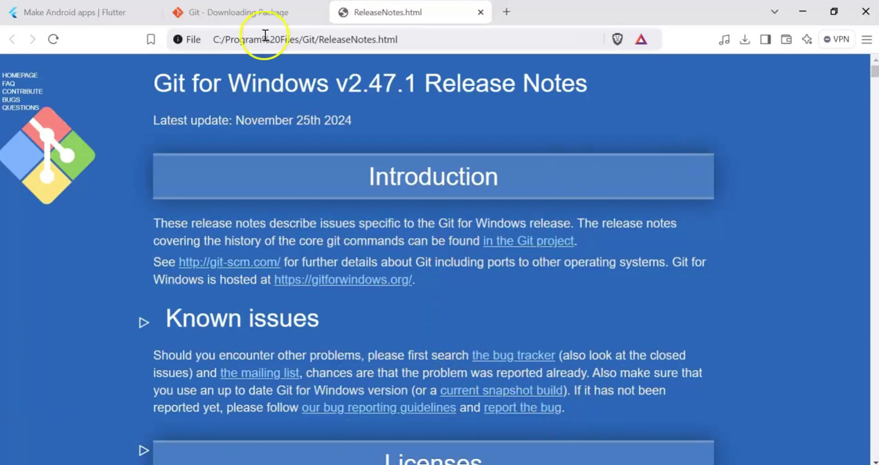
{"action": "left_click", "coordinate": [109, 14]}
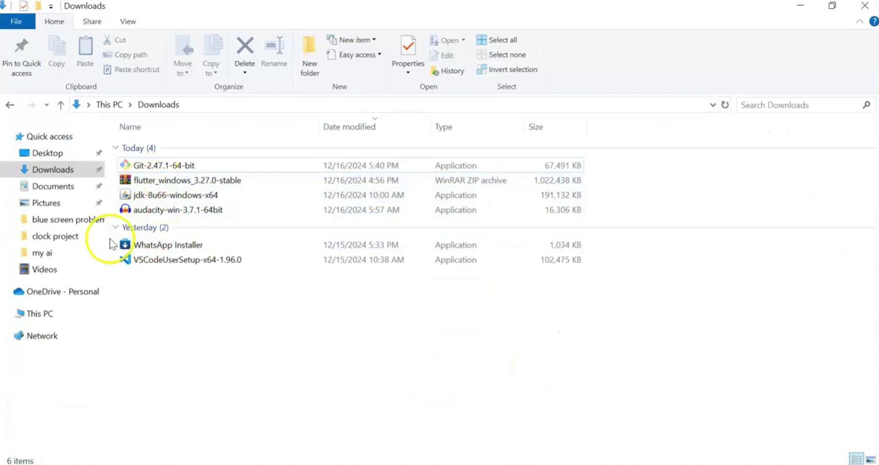
Open Local Disk (C:) from This PC in File Explorer.
{"action": "left_click", "coordinate": [66, 313]}
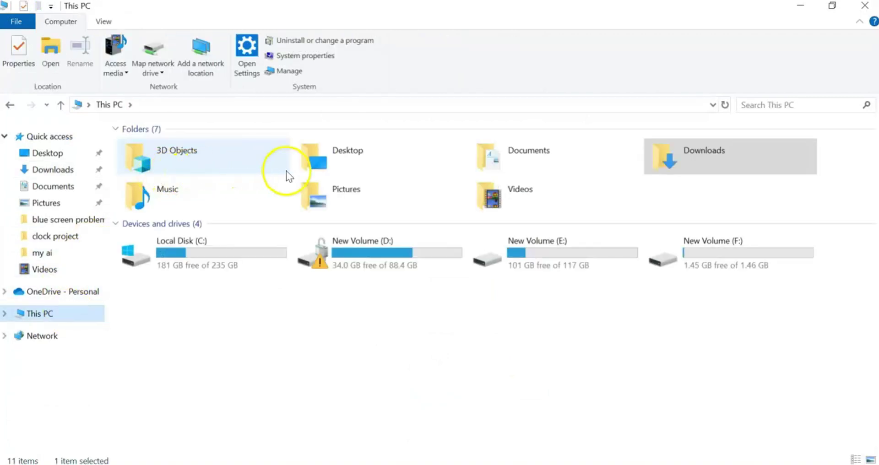
{"action": "double_click", "coordinate": [247, 253]}
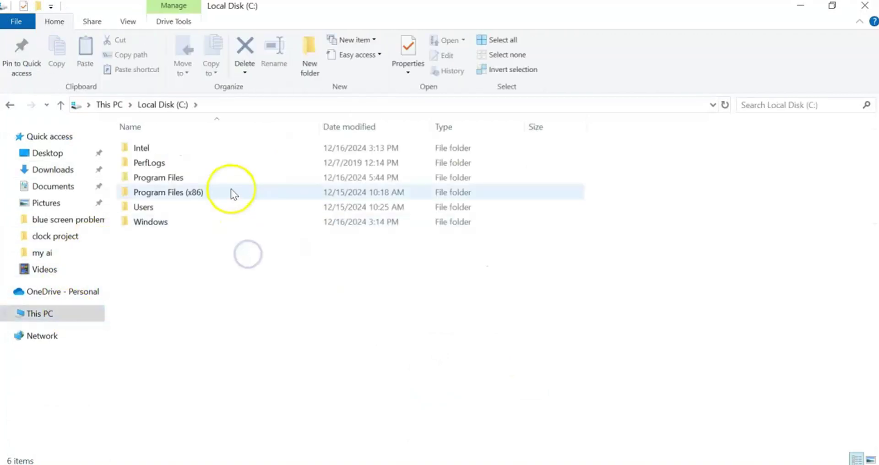
{"action": "left_click", "coordinate": [223, 193]}
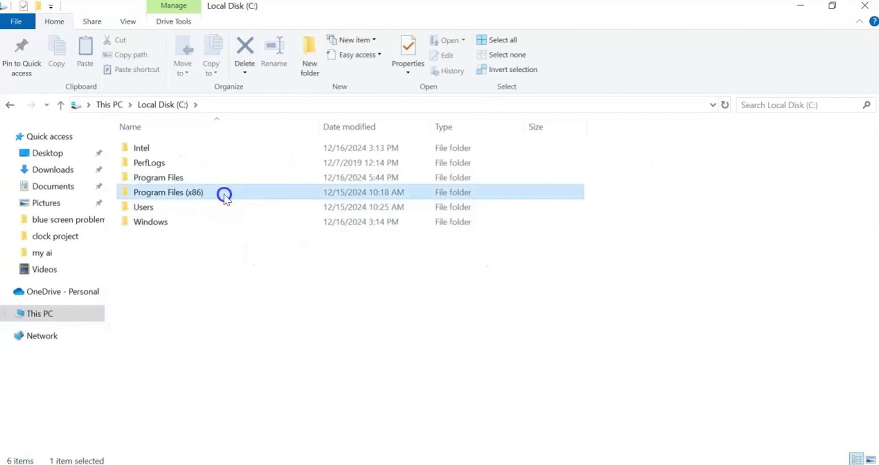
{"action": "double_click", "coordinate": [224, 194]}
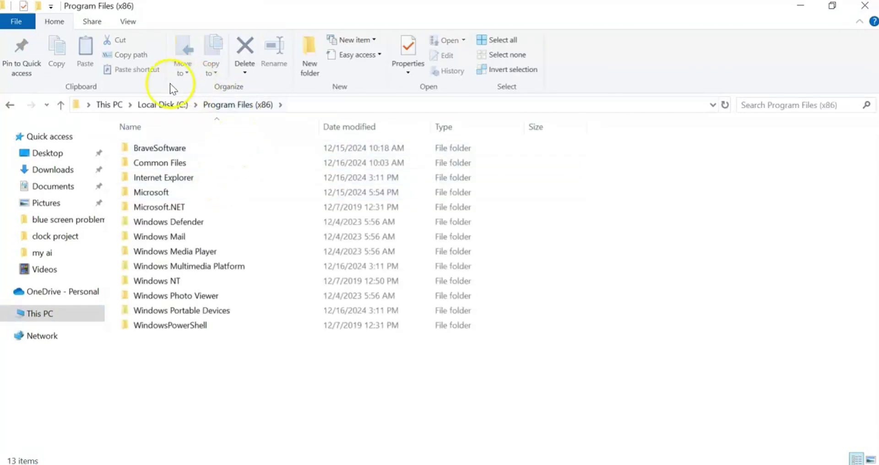
{"action": "left_click", "coordinate": [164, 105]}
Browse to the Git\bin folder inside Program Files and copy its path, C:\Program Files\Git\bin.
{"action": "double_click", "coordinate": [205, 179]}
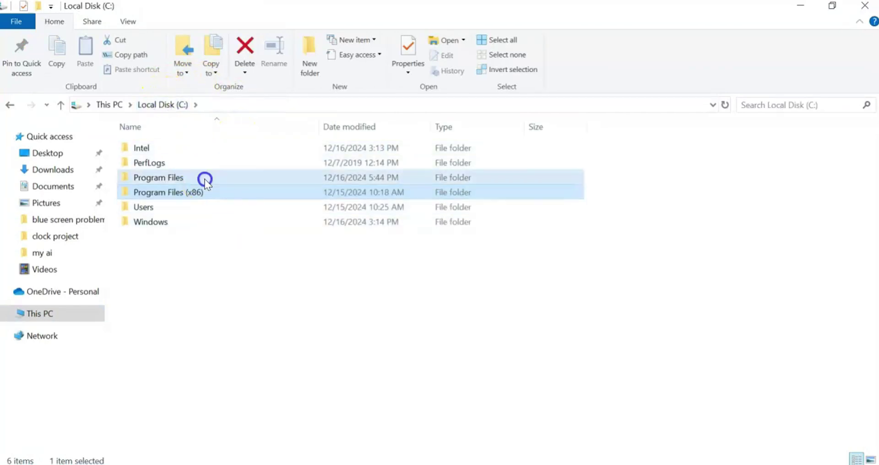
{"action": "left_click", "coordinate": [205, 180]}
{"action": "scroll", "coordinate": [229, 227], "scroll_direction": "down", "scroll_amount": 1}
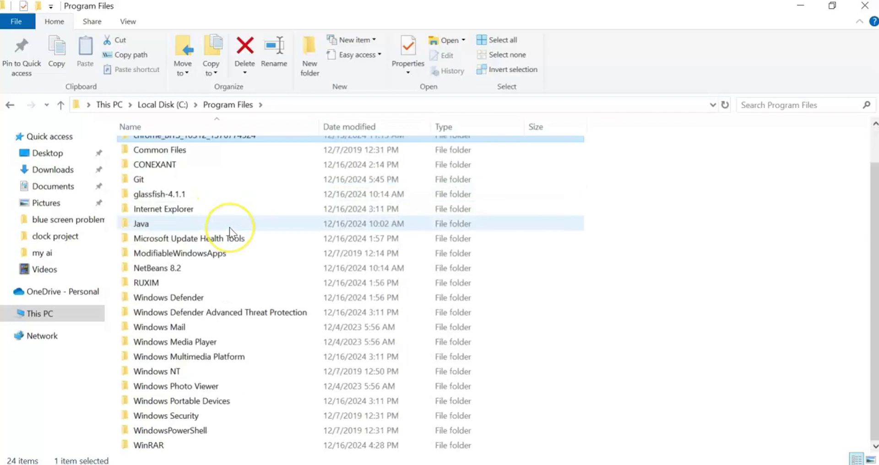
{"action": "scroll", "coordinate": [229, 227], "scroll_direction": "up", "scroll_amount": 1}
{"action": "double_click", "coordinate": [225, 225]}
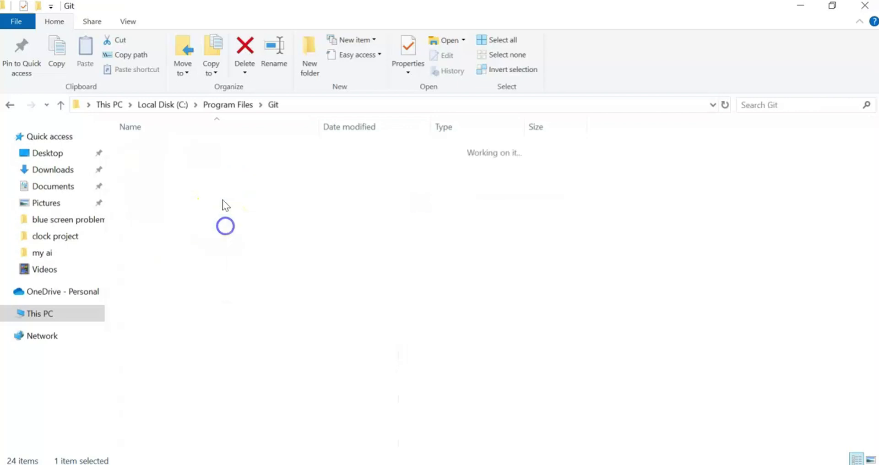
{"action": "double_click", "coordinate": [226, 150]}
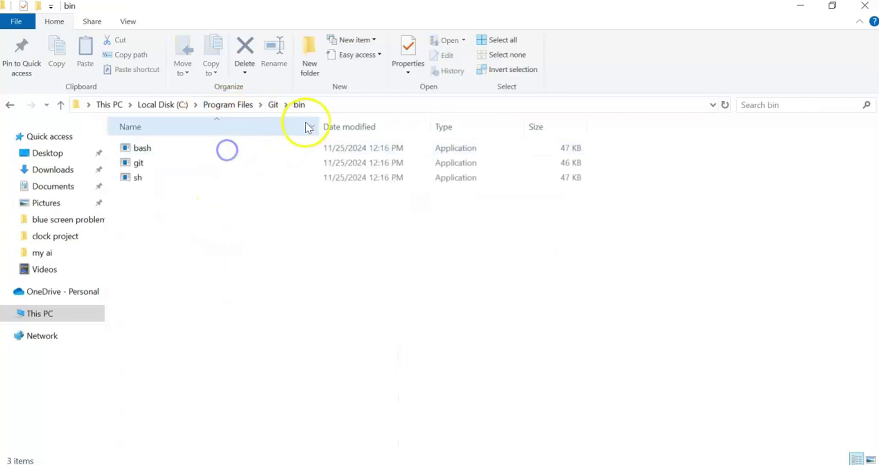
{"action": "left_click", "coordinate": [330, 104]}
{"action": "key", "text": "ctrl+c"}
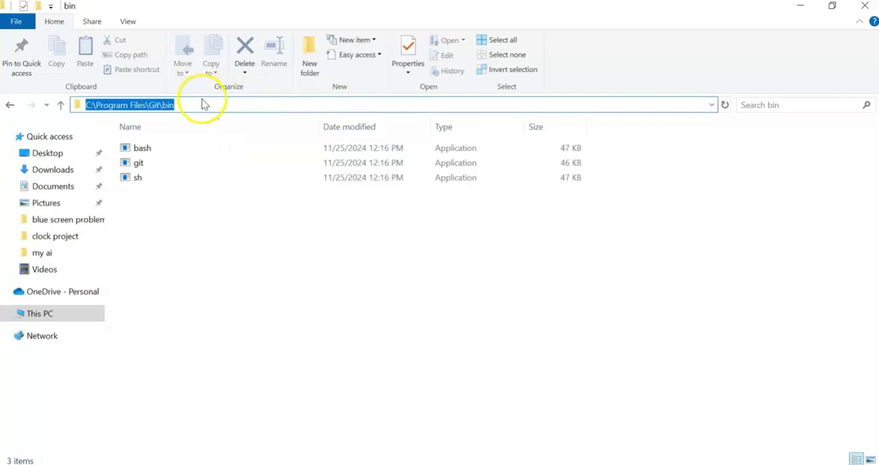
Search Windows for "edit", open Edit the system environment variables and bring up the Environment Variables dialog.
{"action": "left_click", "coordinate": [11, 463]}
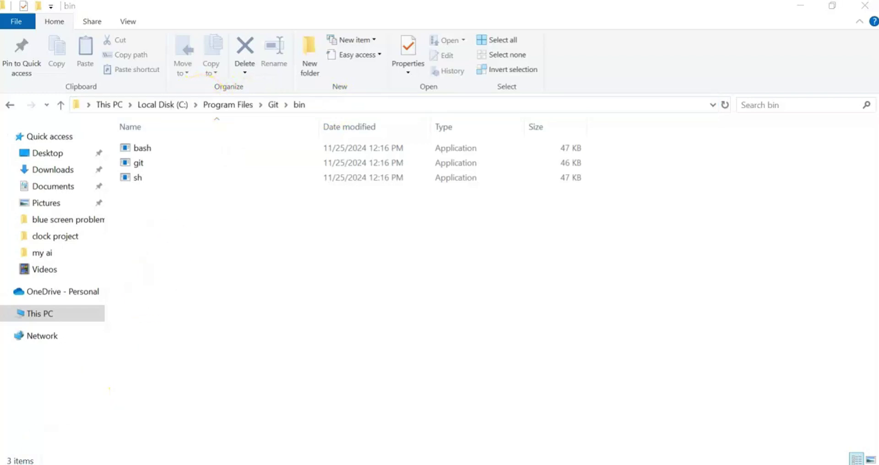
{"action": "type", "text": "edu"}
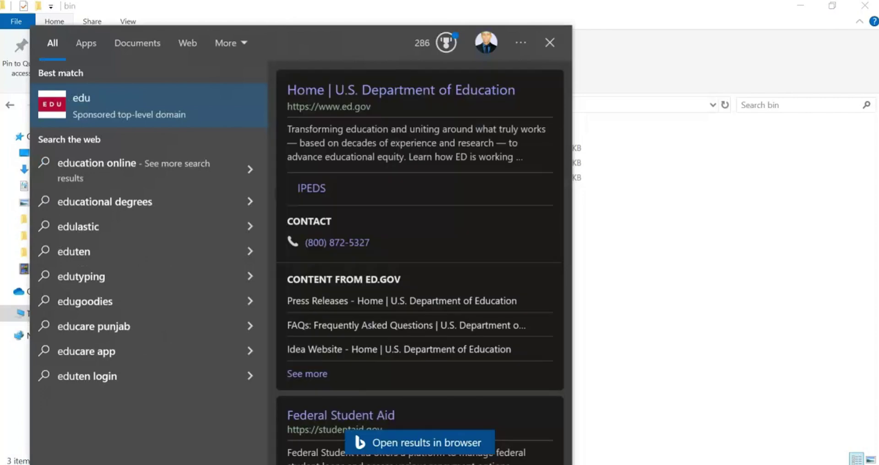
{"action": "key", "text": "BackSpace"}
{"action": "type", "text": "i"}
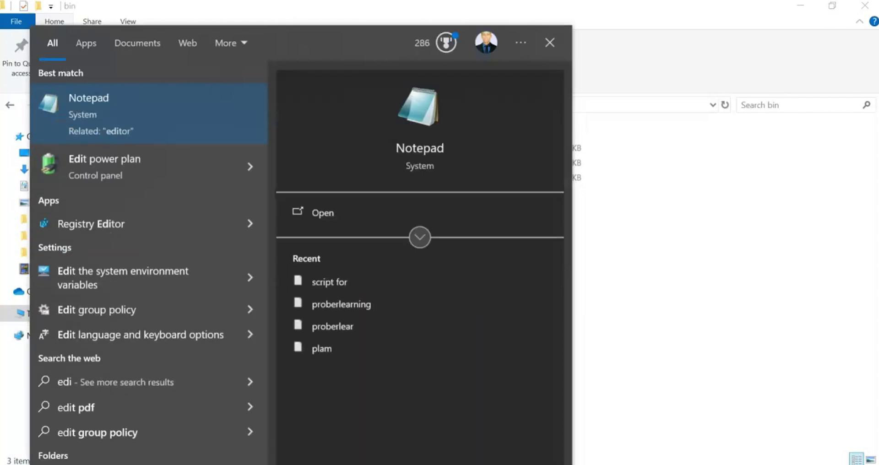
{"action": "type", "text": "t"}
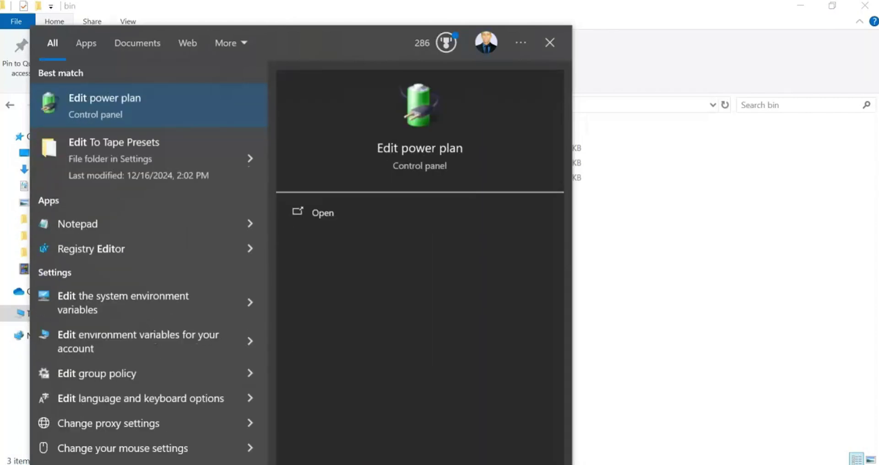
{"action": "left_click", "coordinate": [62, 302]}
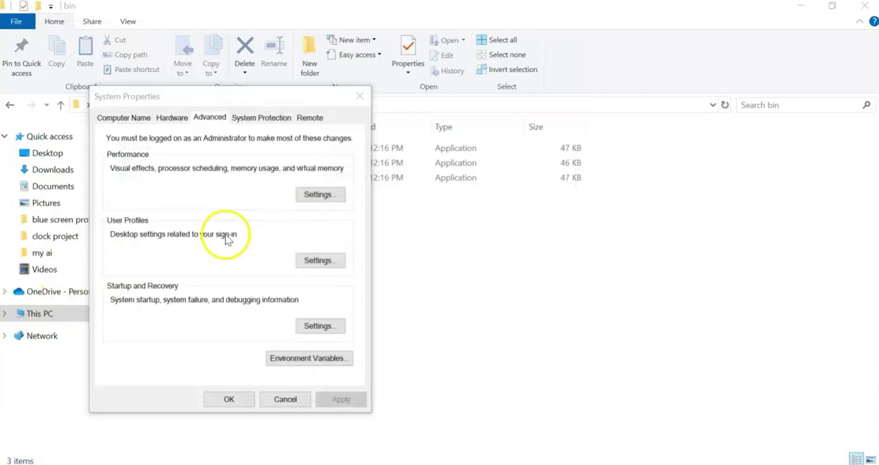
{"action": "left_click", "coordinate": [299, 361]}
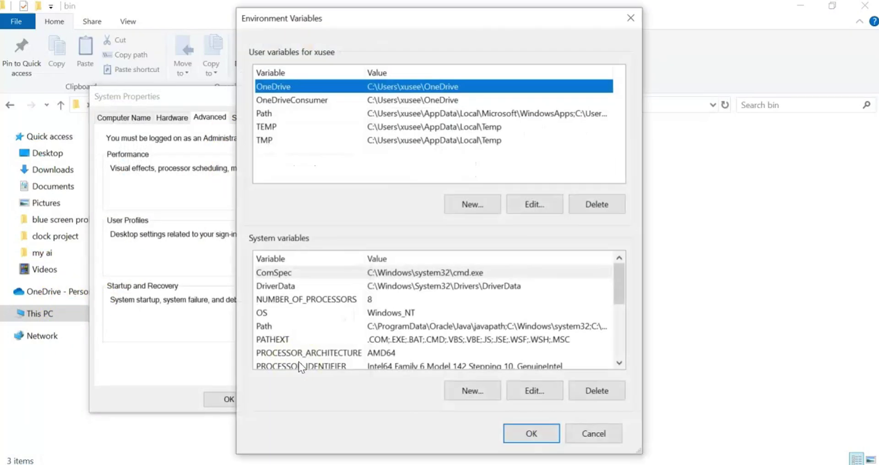
Add C:\Program Files\Git\bin as a new entry in the system Path variable, save it and close System Properties.
{"action": "left_click", "coordinate": [290, 325]}
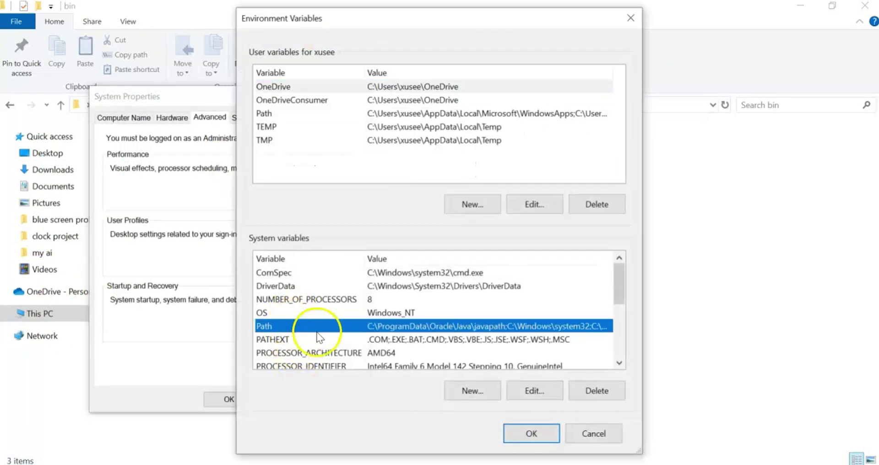
{"action": "left_click", "coordinate": [540, 389]}
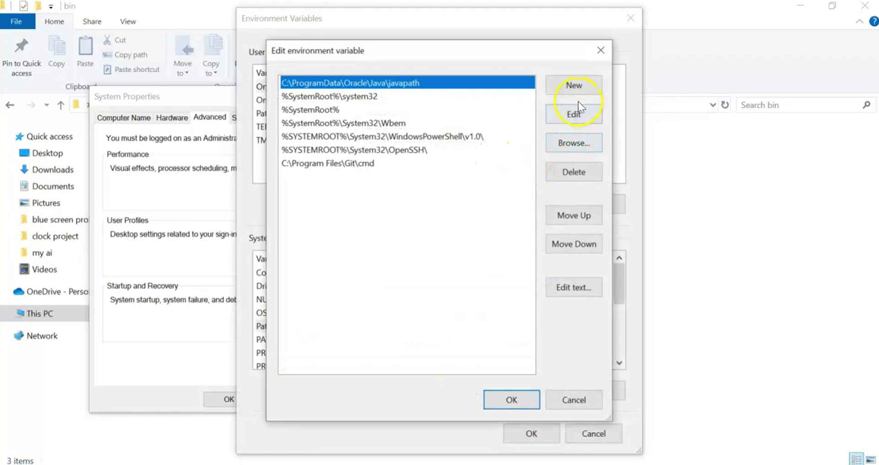
{"action": "left_click", "coordinate": [578, 85]}
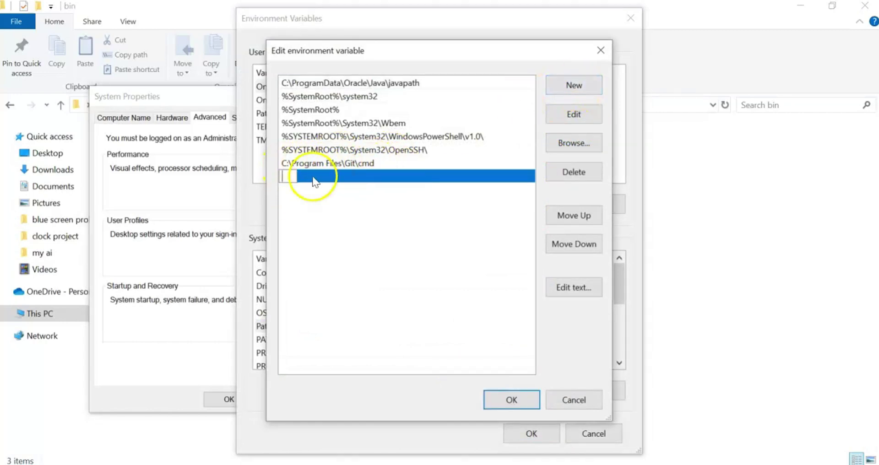
{"action": "key", "text": "ctrl+v"}
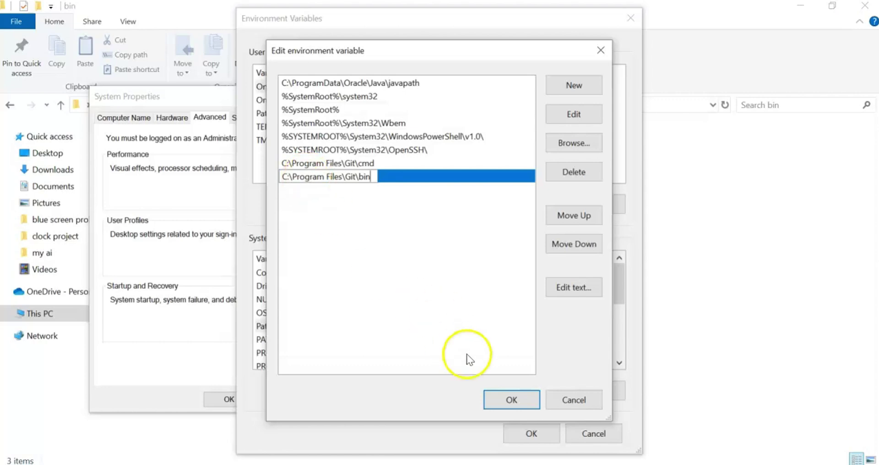
{"action": "left_click", "coordinate": [511, 400]}
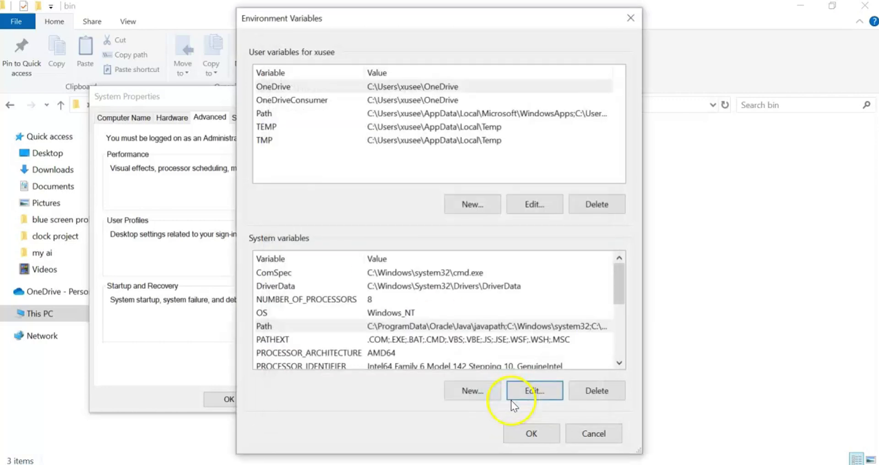
{"action": "left_click", "coordinate": [520, 433]}
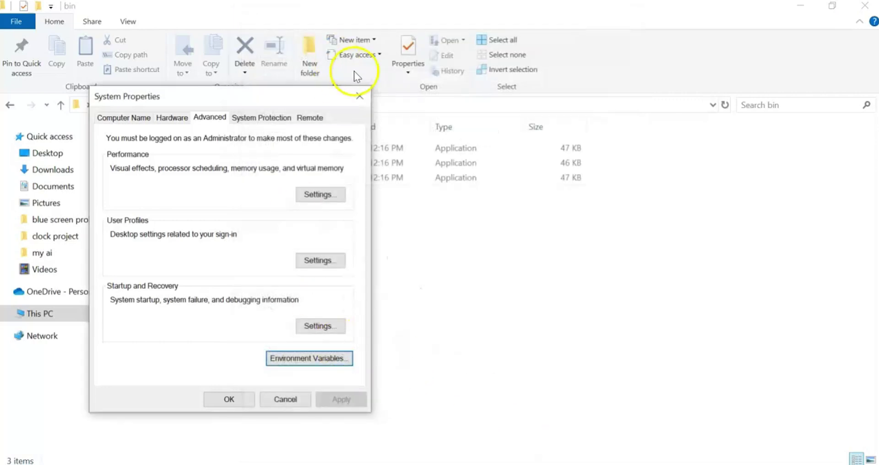
{"action": "left_click", "coordinate": [360, 95]}
Check the Git installation by running git --version in Command Prompt, and close the window.
{"action": "key", "text": "super"}
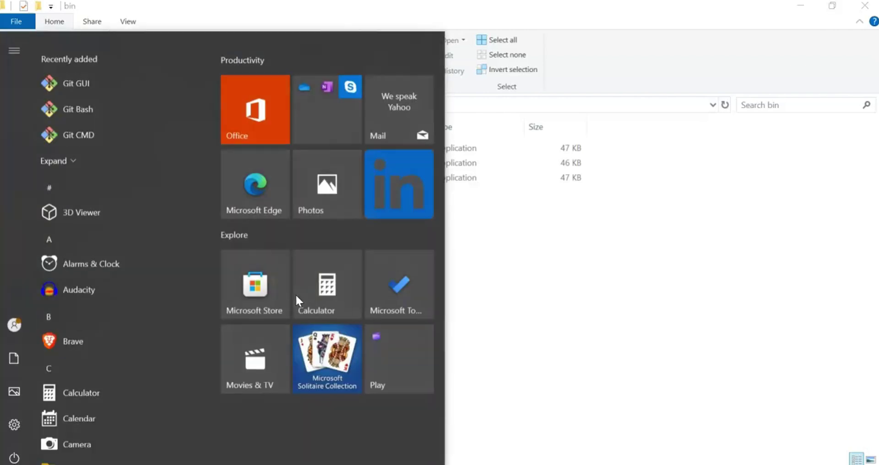
{"action": "type", "text": "cmd"}
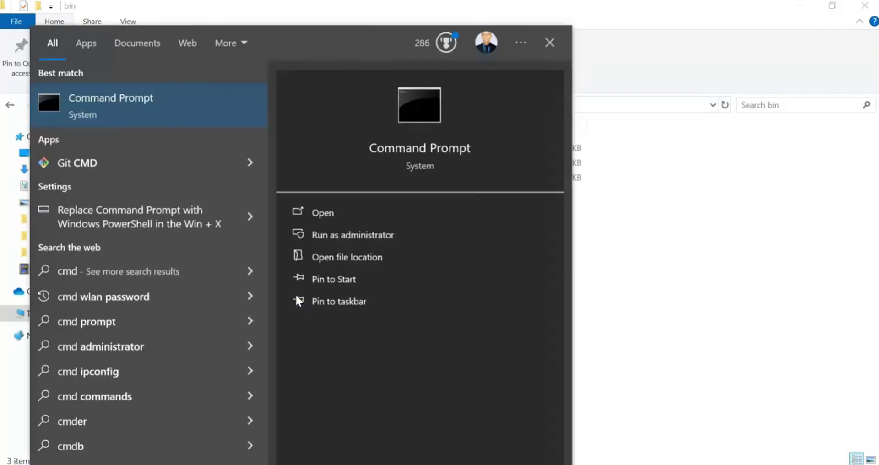
{"action": "key", "text": "Return"}
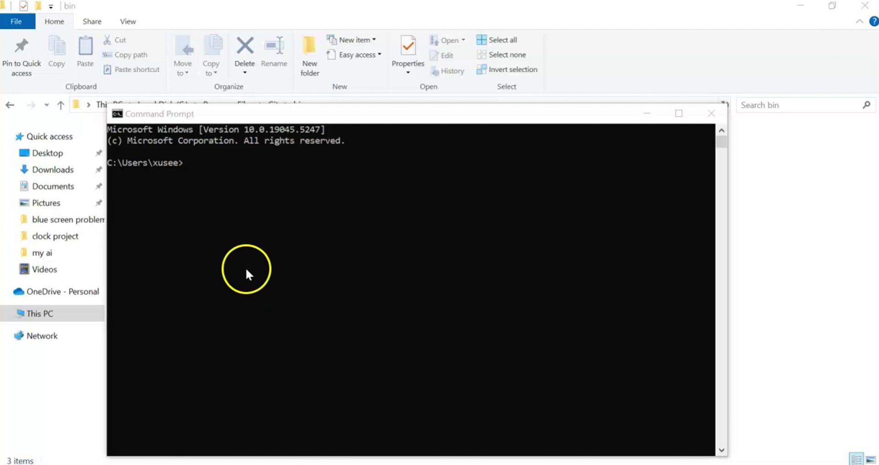
{"action": "left_click", "coordinate": [191, 166]}
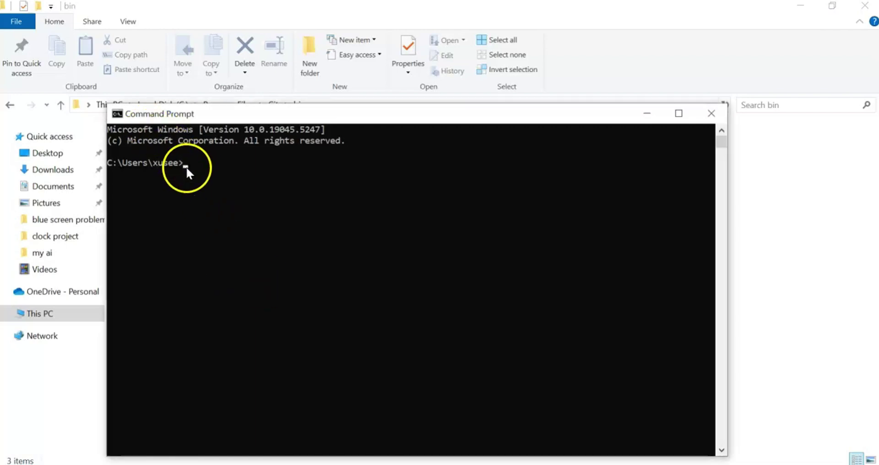
{"action": "type", "text": "gi"}
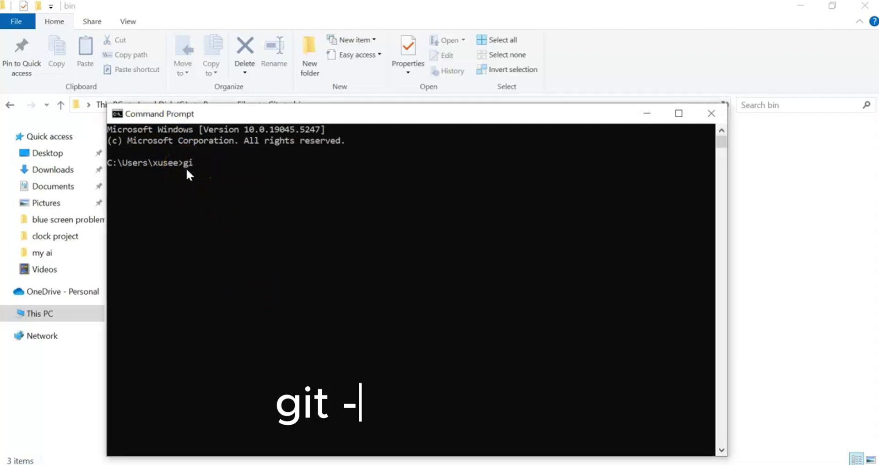
{"action": "type", "text": "t --"}
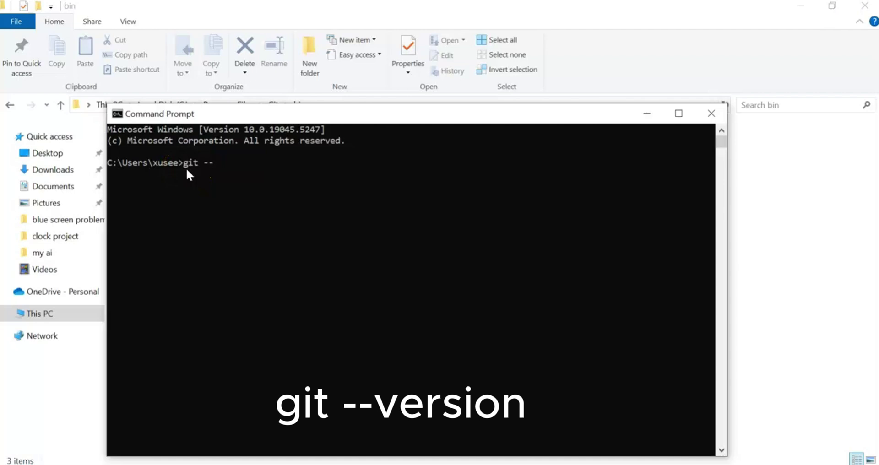
{"action": "type", "text": "version"}
{"action": "key", "text": "Return"}
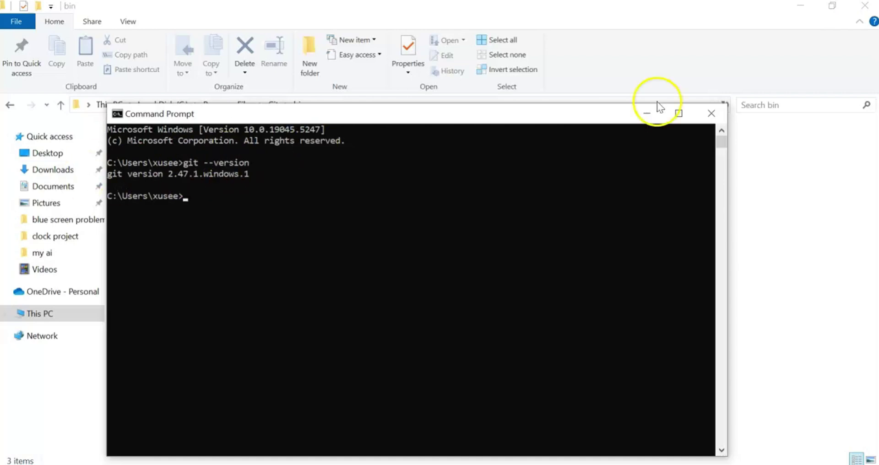
{"action": "left_click", "coordinate": [713, 111]}
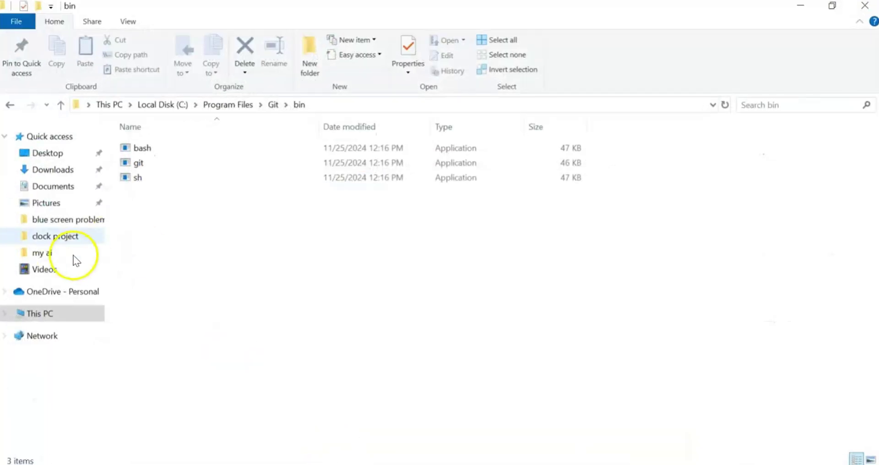
Extract the flutter_windows_3.27.0-stable archive in Downloads to its own flutter_windows_3.27.0-stable folder.
{"action": "left_click", "coordinate": [52, 170]}
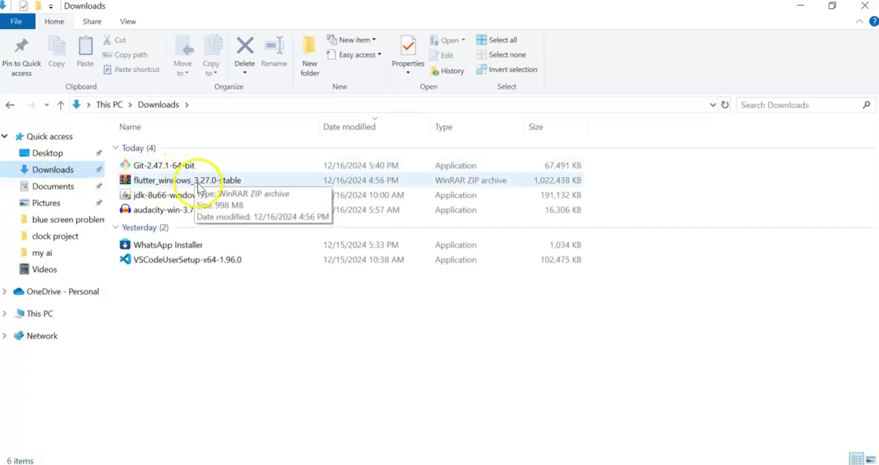
{"action": "left_click", "coordinate": [198, 183]}
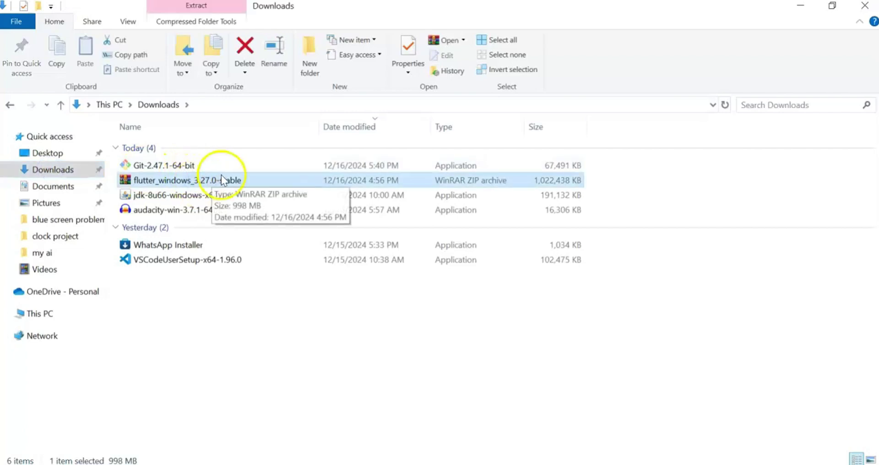
{"action": "right_click", "coordinate": [220, 182]}
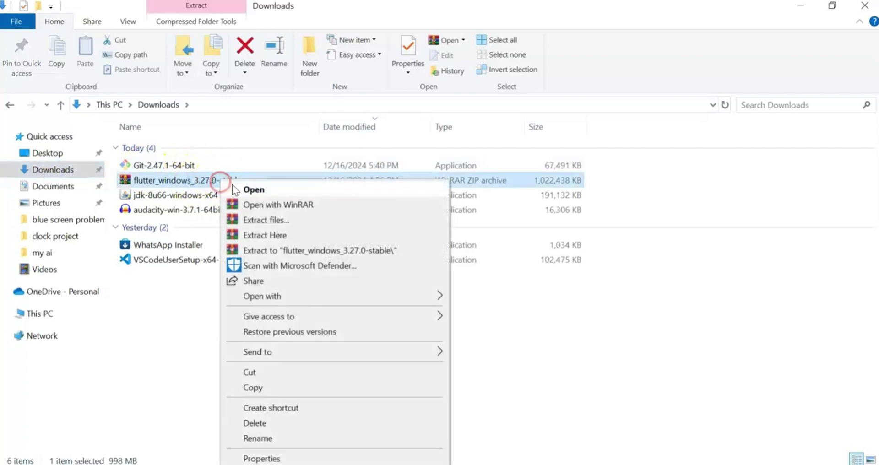
{"action": "left_click", "coordinate": [308, 251]}
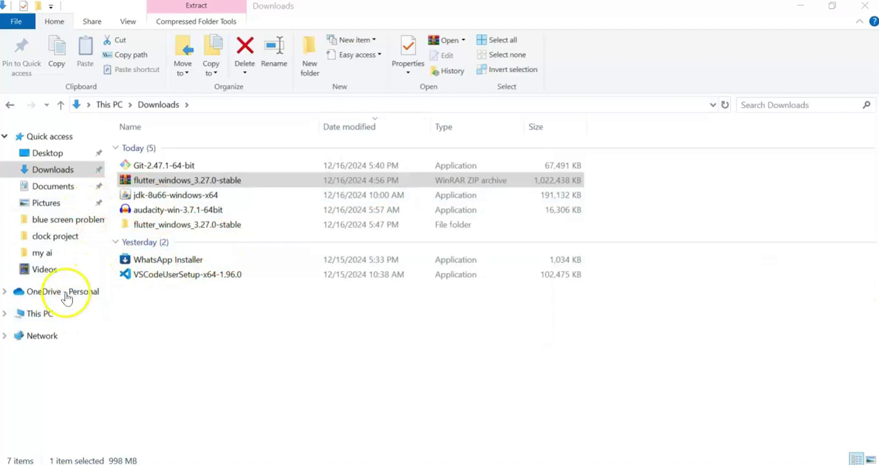
Open the extracted flutter_windows_3.27.0-stable folder and cut the flutter folder inside it.
{"action": "left_click", "coordinate": [194, 228]}
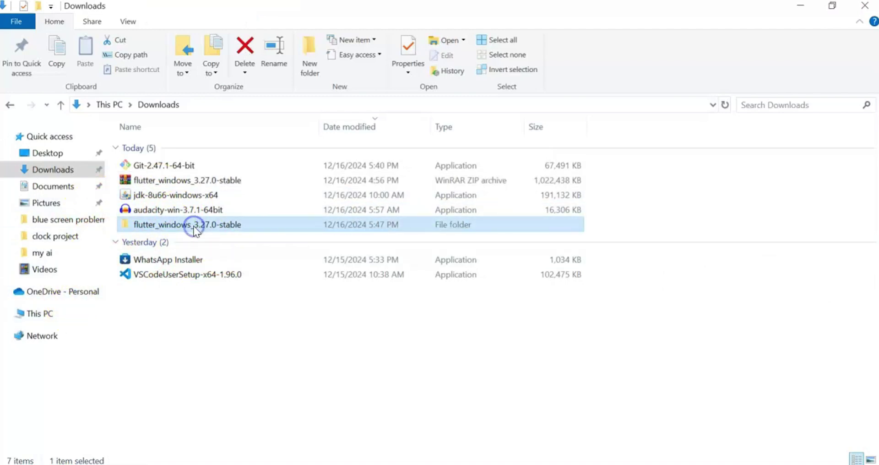
{"action": "double_click", "coordinate": [194, 228]}
{"action": "left_click", "coordinate": [164, 147]}
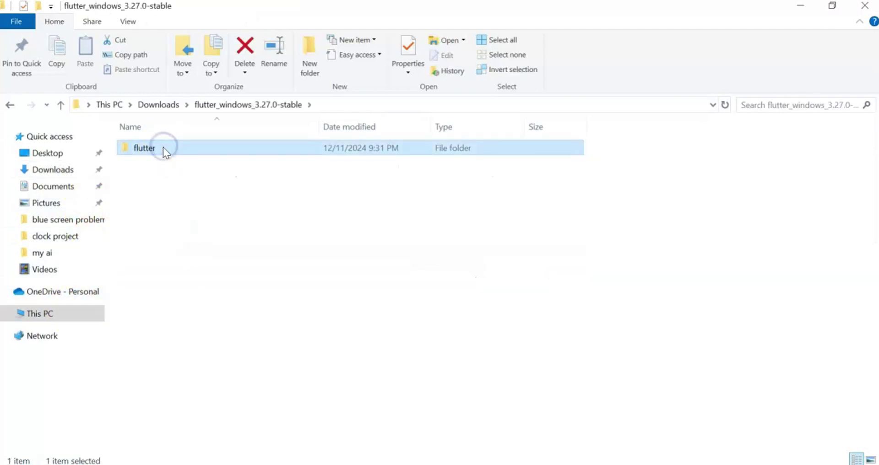
{"action": "right_click", "coordinate": [163, 147]}
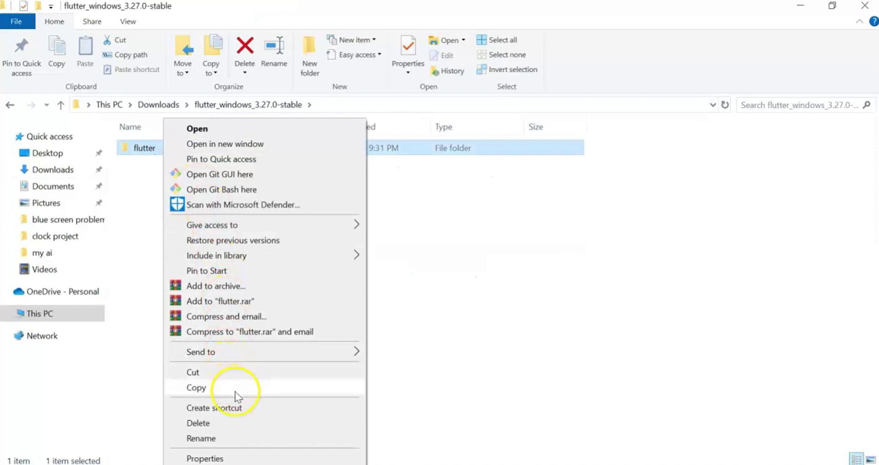
{"action": "left_click", "coordinate": [232, 372]}
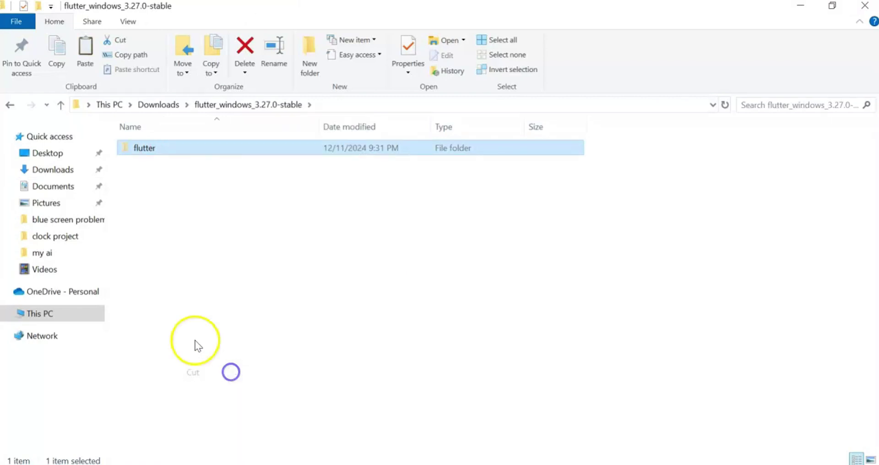
Create a folder named src on Local Disk (C:) and paste the cut flutter folder into it.
{"action": "left_click", "coordinate": [54, 307]}
{"action": "double_click", "coordinate": [223, 245]}
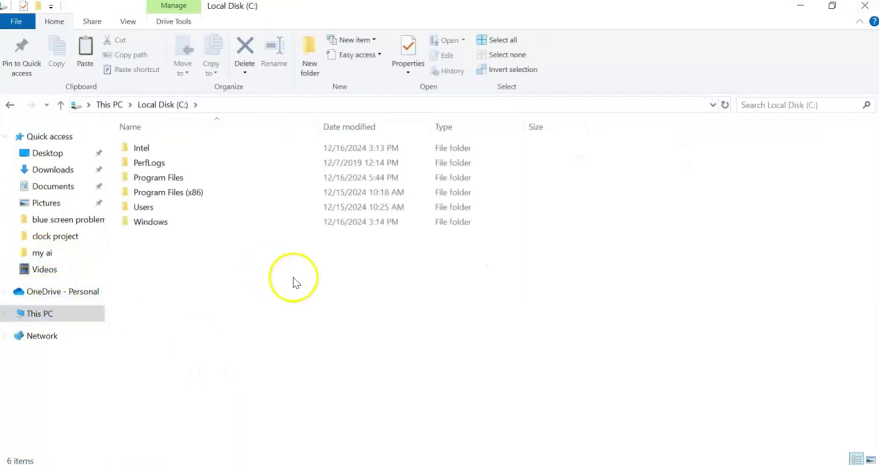
{"action": "right_click", "coordinate": [267, 264]}
{"action": "mouse_move", "coordinate": [295, 235]}
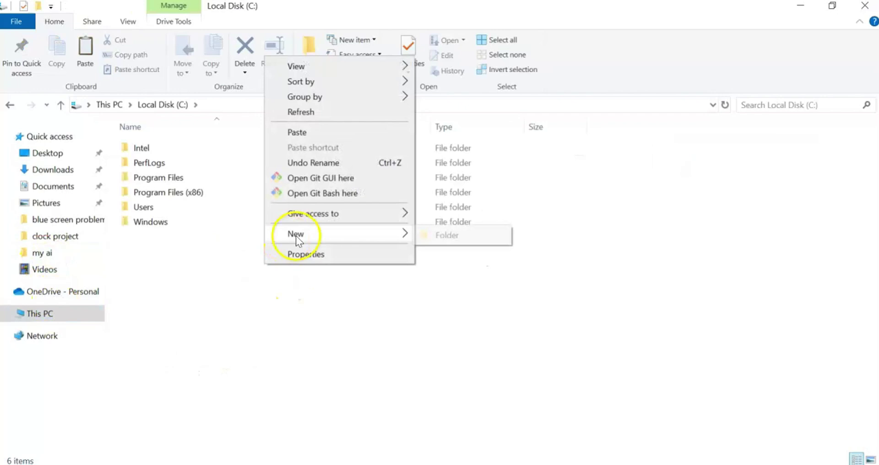
{"action": "left_click", "coordinate": [424, 234]}
{"action": "type", "text": "src"}
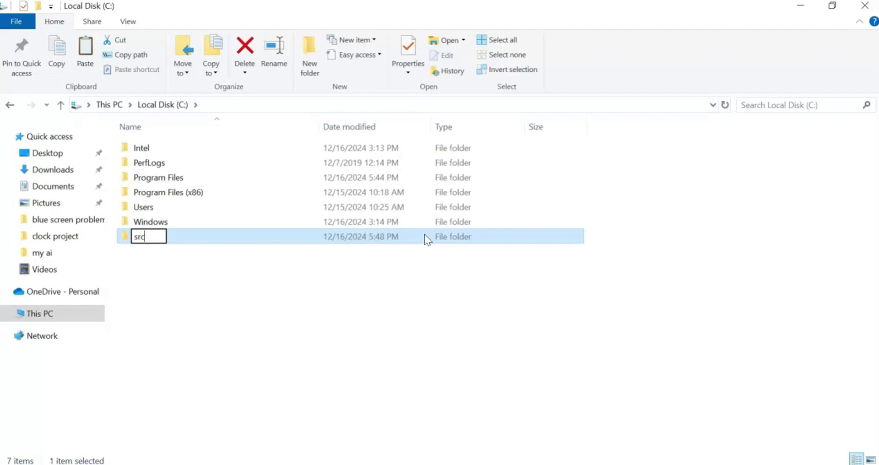
{"action": "double_click", "coordinate": [388, 237]}
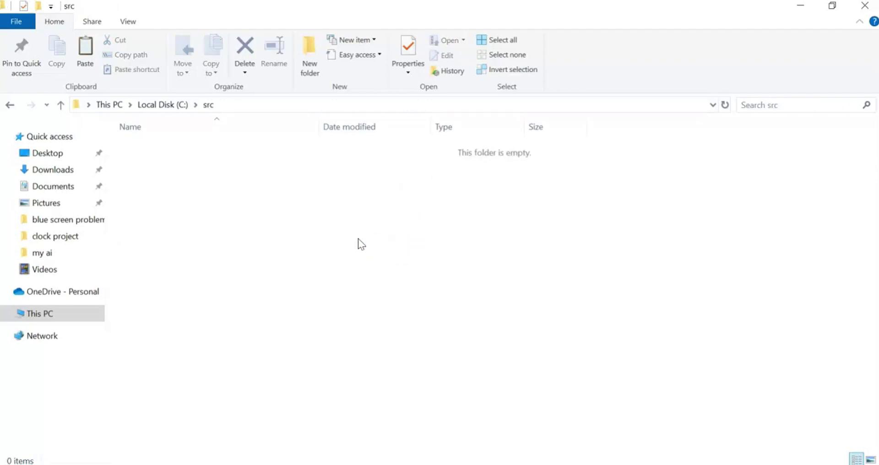
{"action": "key", "text": "ctrl+v"}
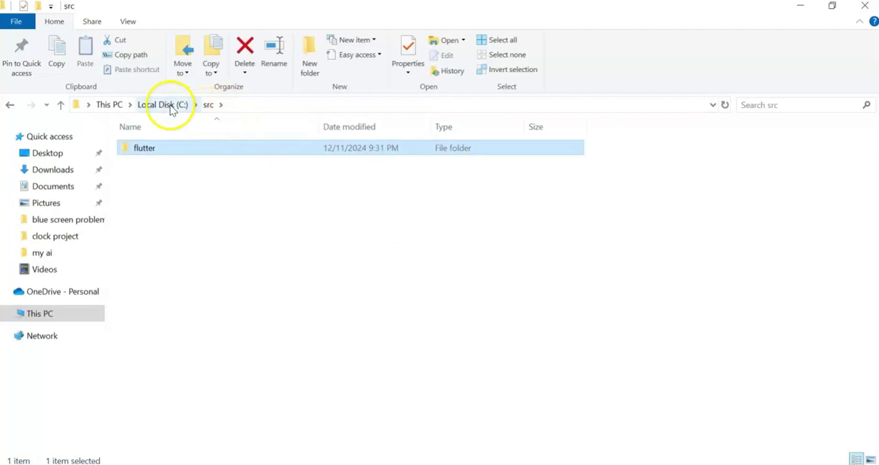
Browse to the bin folder inside the moved flutter folder and copy its path, C:\src\flutter\bin.
{"action": "double_click", "coordinate": [191, 149]}
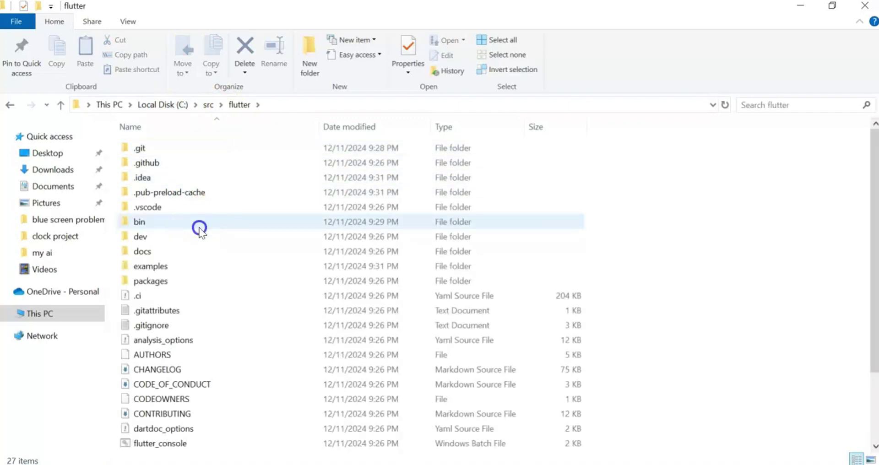
{"action": "double_click", "coordinate": [200, 222]}
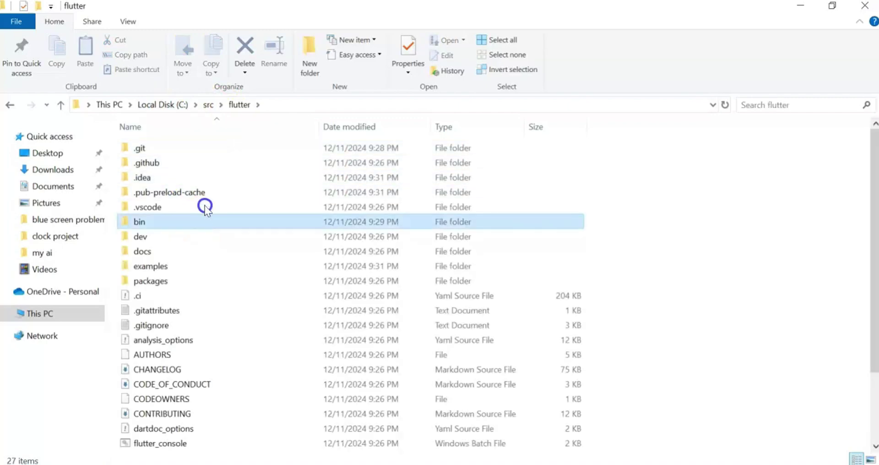
{"action": "left_click", "coordinate": [304, 106]}
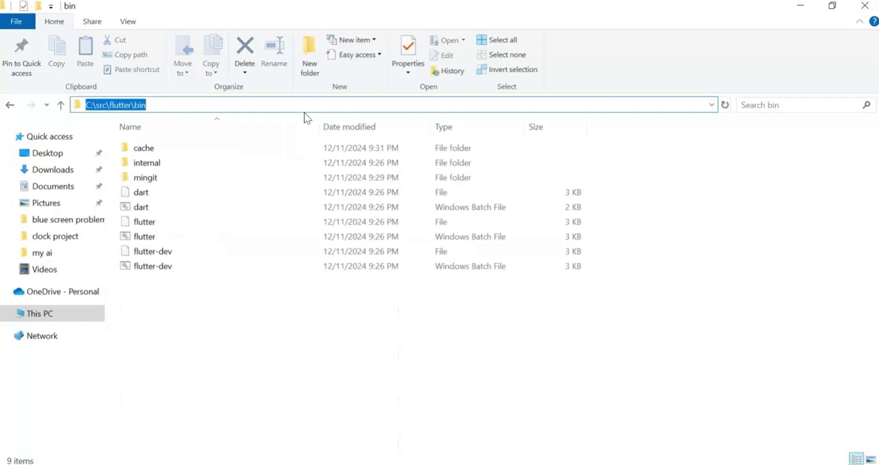
Search Windows for "edit", open Edit the system environment variables and open the system Path variable for editing.
{"action": "key", "text": "super"}
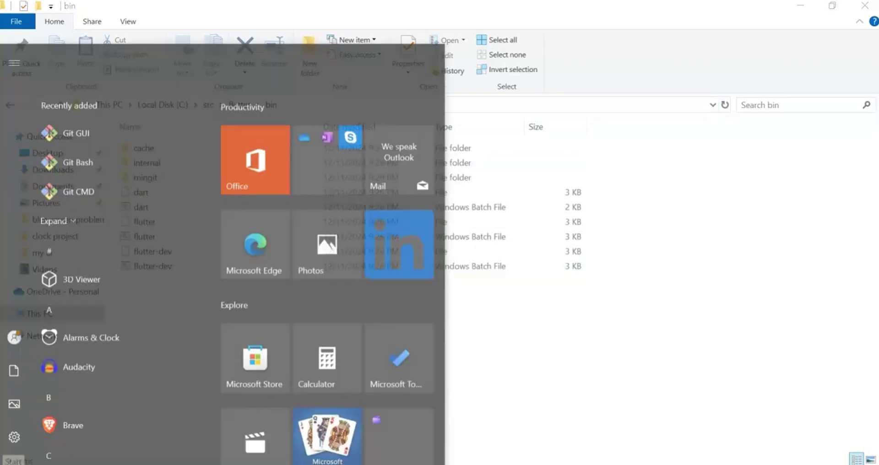
{"action": "type", "text": "edit"}
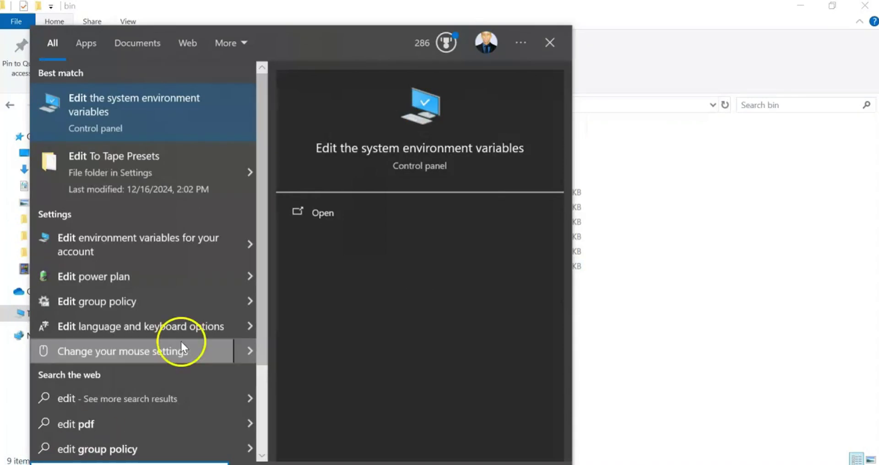
{"action": "left_click", "coordinate": [373, 216]}
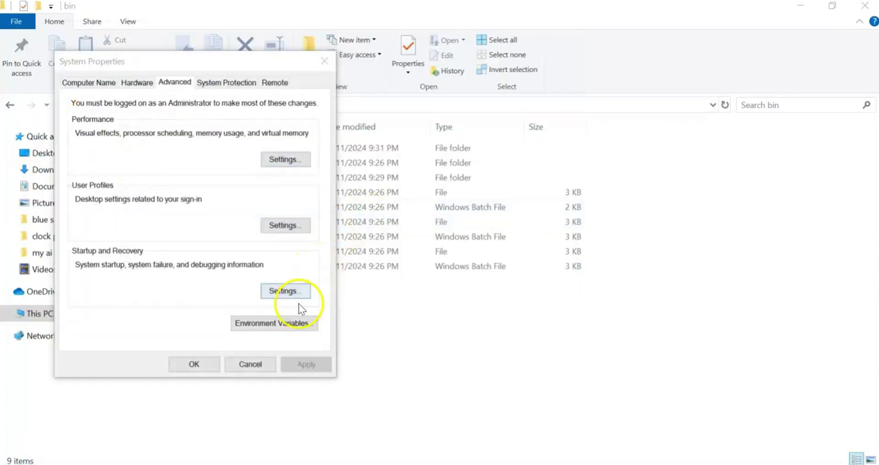
{"action": "left_click", "coordinate": [289, 321]}
{"action": "left_click", "coordinate": [290, 323]}
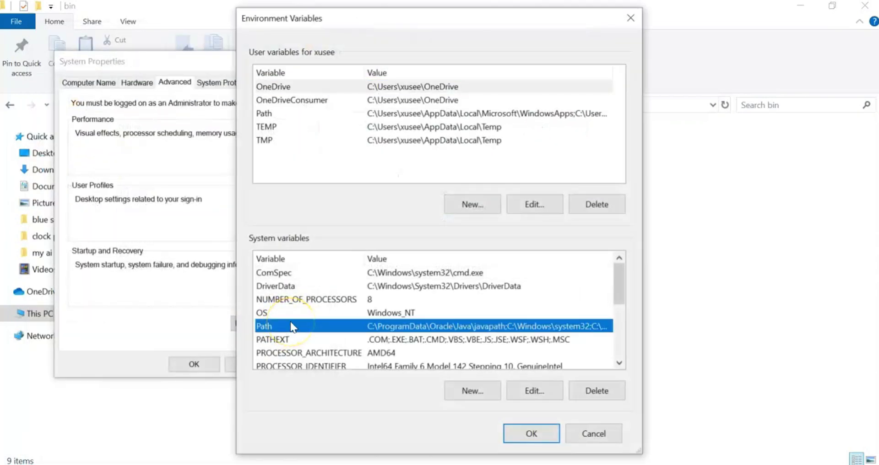
{"action": "left_click", "coordinate": [531, 390]}
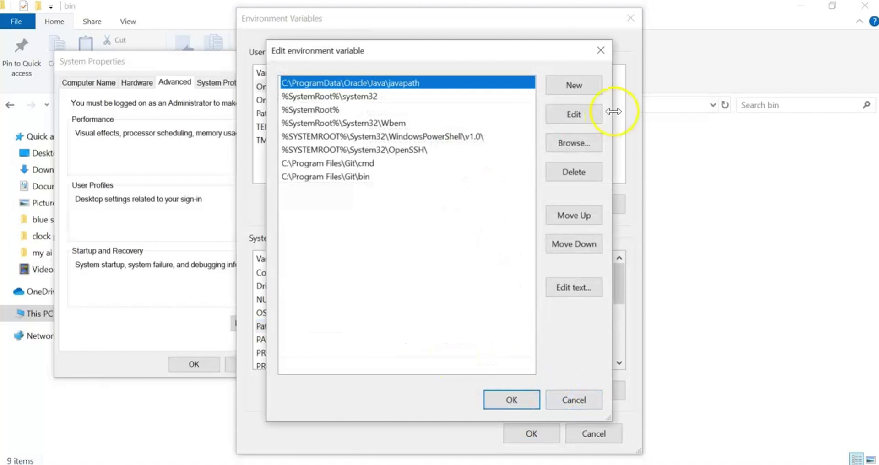
Add C:\src\flutter\bin as a new entry in the system Path variable and save the environment variable changes.
{"action": "left_click", "coordinate": [573, 85]}
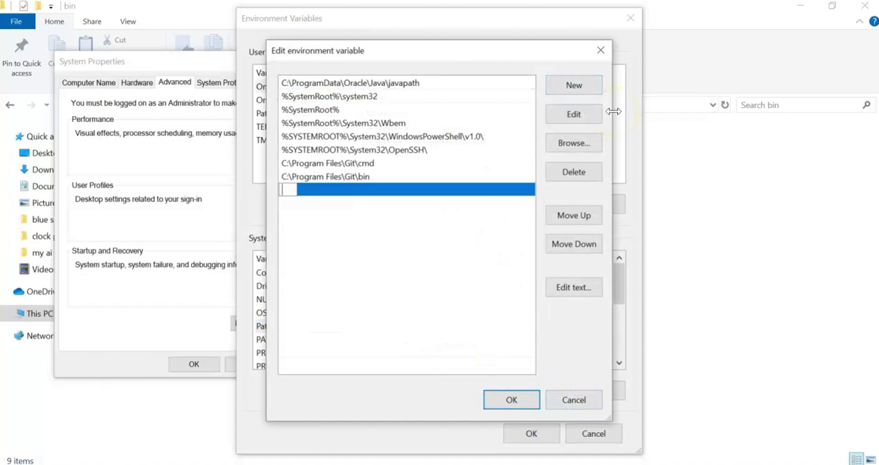
{"action": "key", "text": "ctrl+v"}
{"action": "left_click", "coordinate": [511, 400]}
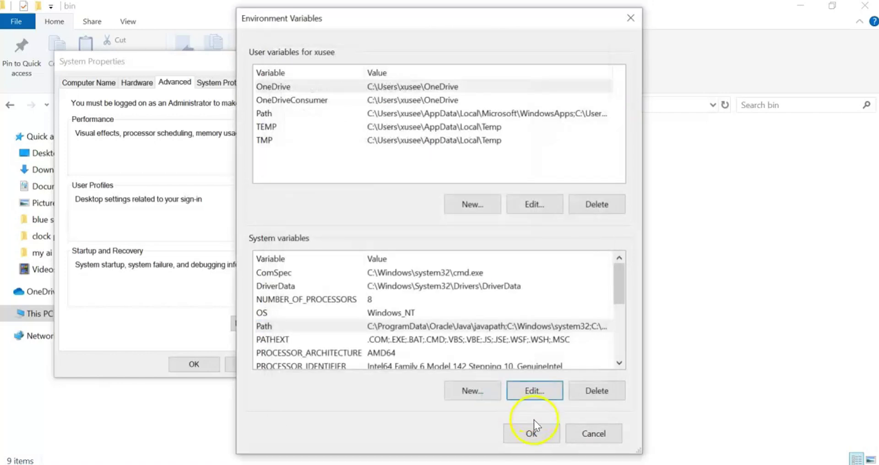
{"action": "left_click", "coordinate": [532, 431]}
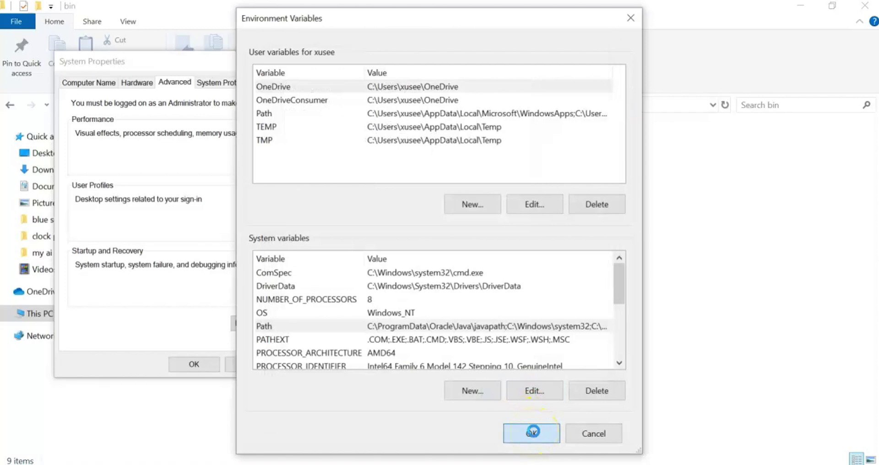
{"action": "left_click", "coordinate": [201, 363]}
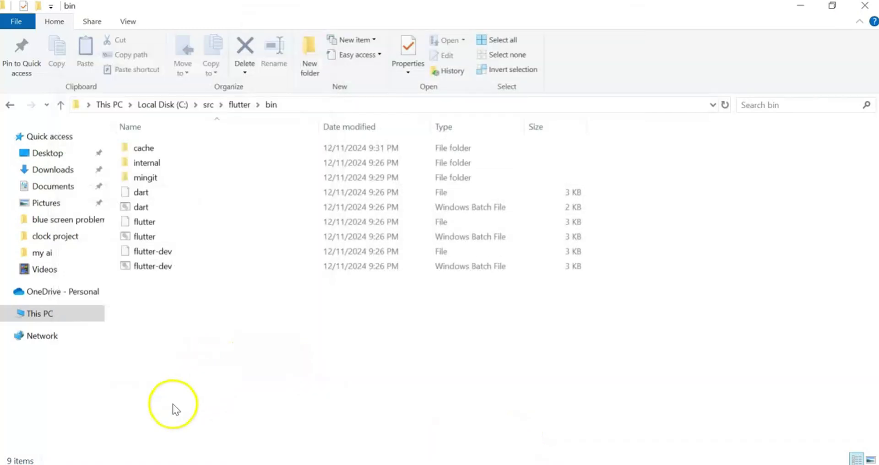
Open Command Prompt, run flutter doctor and review the doctor summary.
{"action": "key", "text": "super"}
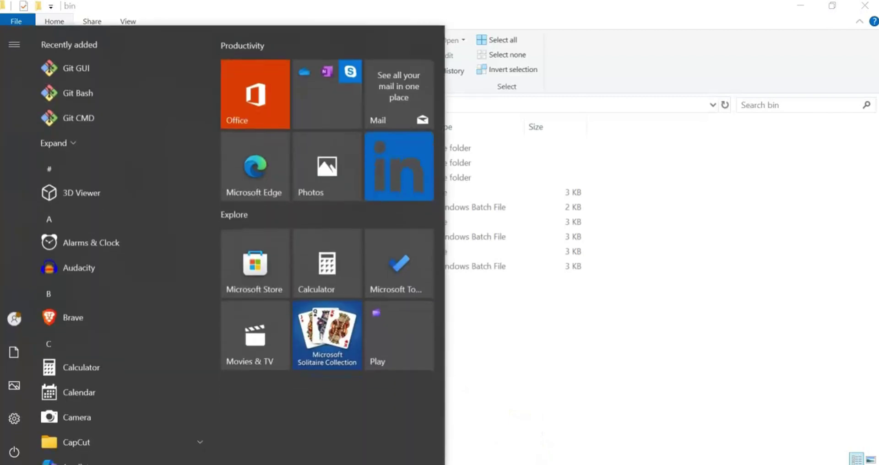
{"action": "type", "text": "cmd"}
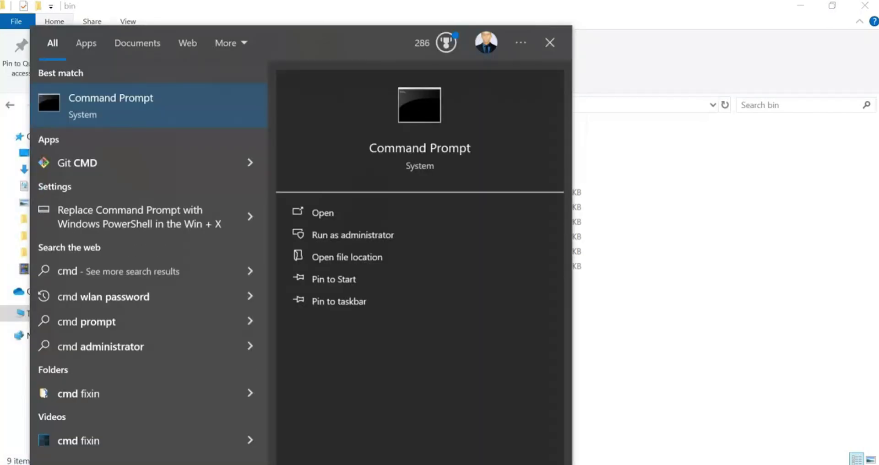
{"action": "key", "text": "Return"}
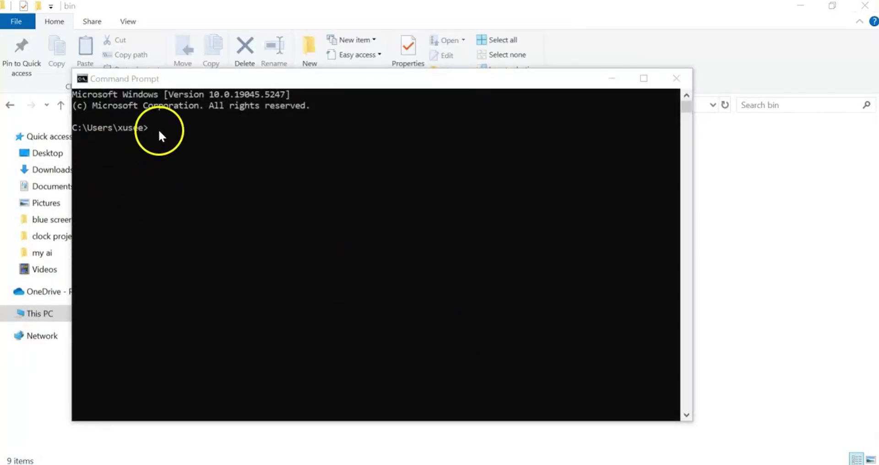
{"action": "left_click", "coordinate": [156, 130]}
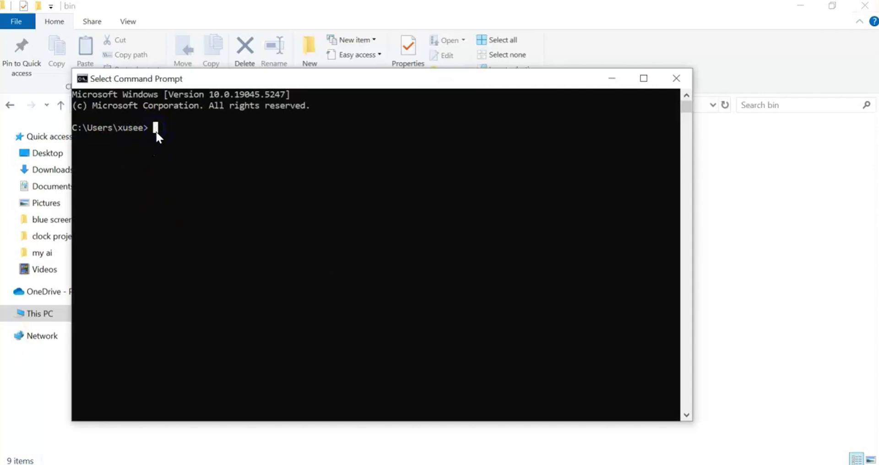
{"action": "type", "text": "flu"}
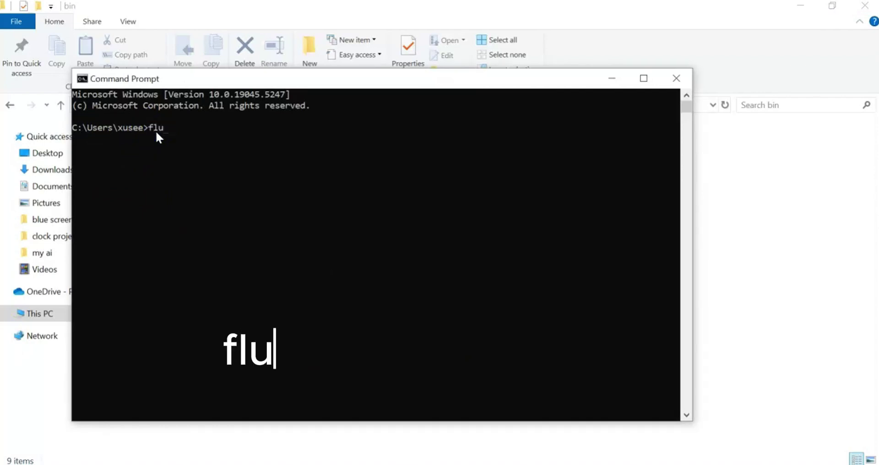
{"action": "type", "text": "tter doctor"}
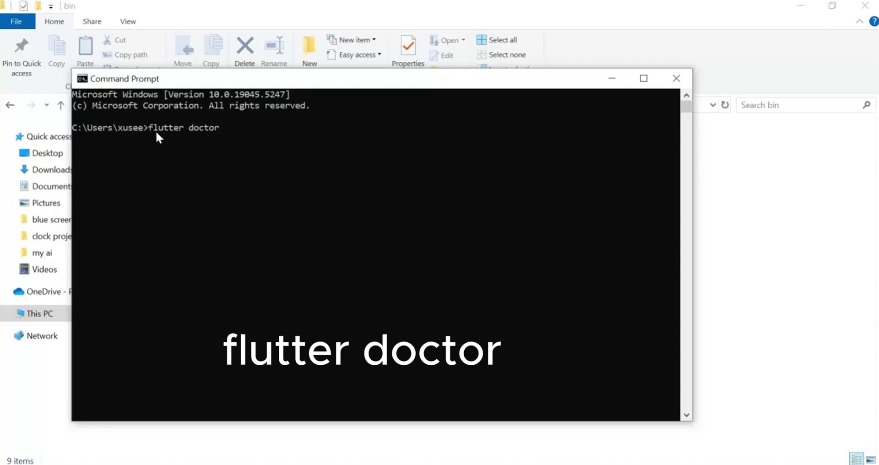
{"action": "key", "text": "Return"}
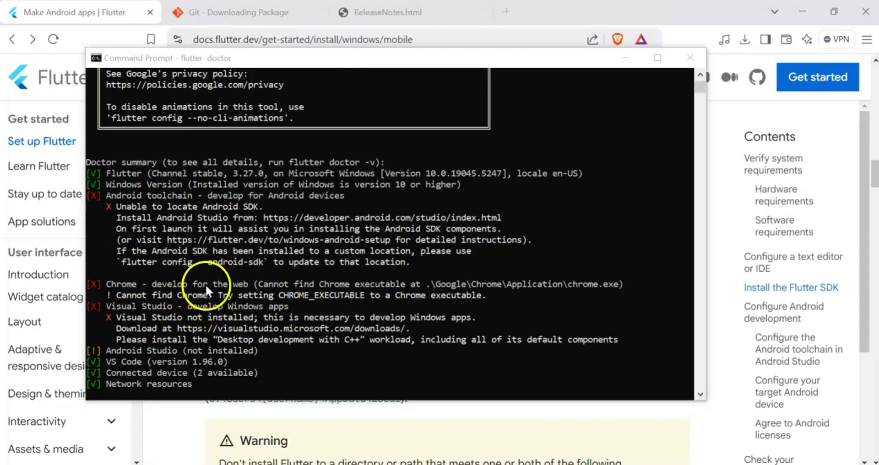
{"action": "scroll", "coordinate": [206, 271], "scroll_direction": "up", "scroll_amount": 2}
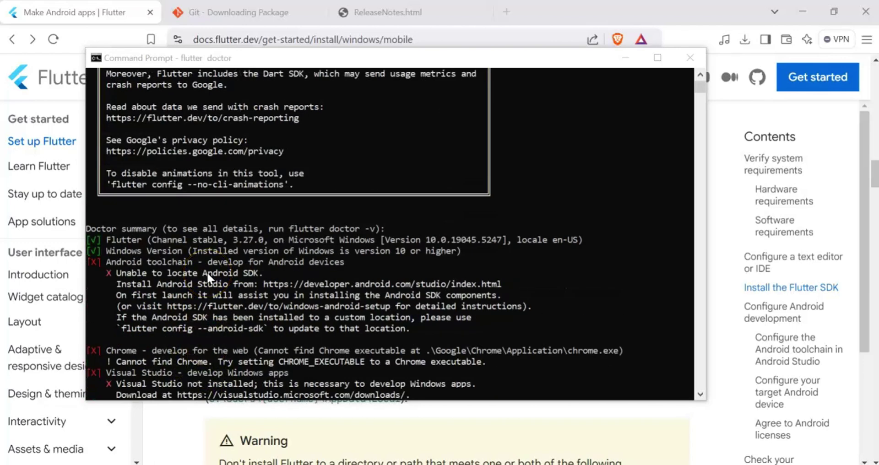
{"action": "scroll", "coordinate": [205, 274], "scroll_direction": "up", "scroll_amount": 6}
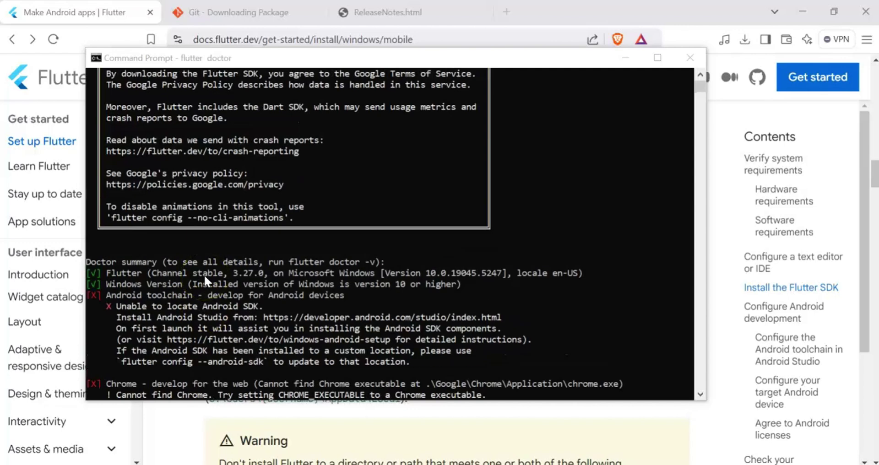
{"action": "scroll", "coordinate": [201, 261], "scroll_direction": "up", "scroll_amount": 1}
Switch to the Flutter install page in the browser and open the Android Studio link under Configure a text editor or IDE.
{"action": "key", "text": "alt+Tab"}
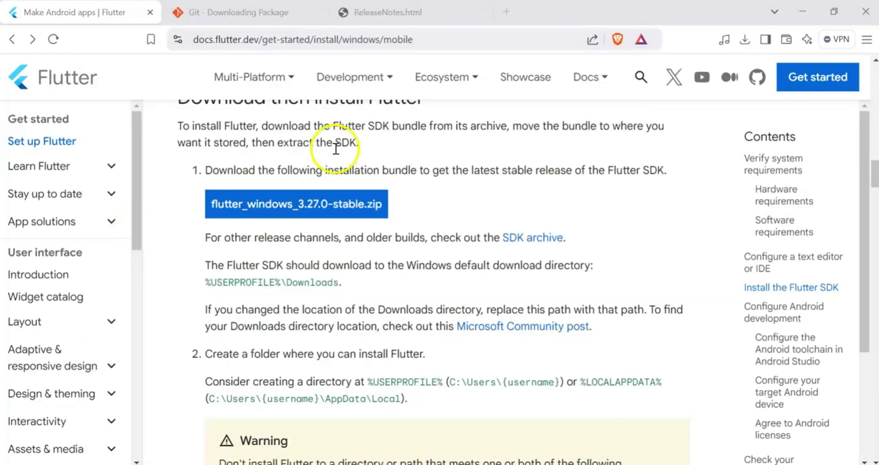
{"action": "scroll", "coordinate": [408, 151], "scroll_direction": "up", "scroll_amount": 5}
{"action": "scroll", "coordinate": [407, 151], "scroll_direction": "up", "scroll_amount": 4}
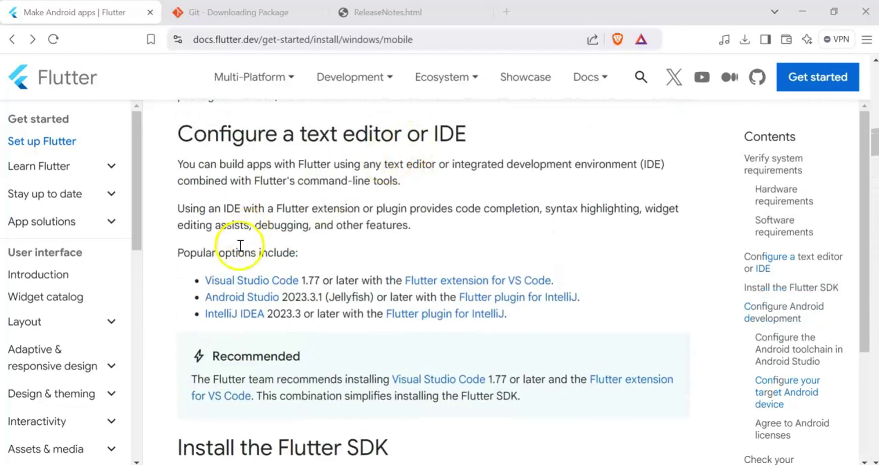
{"action": "left_click", "coordinate": [247, 304]}
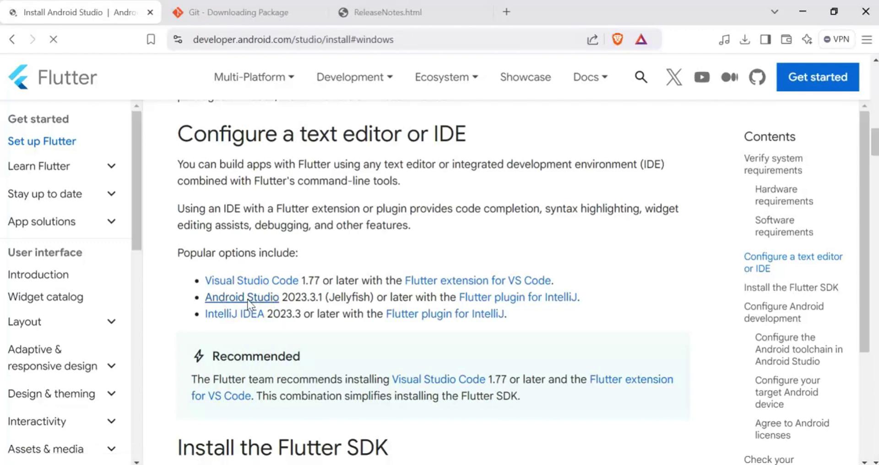
{"action": "left_click", "coordinate": [156, 326]}
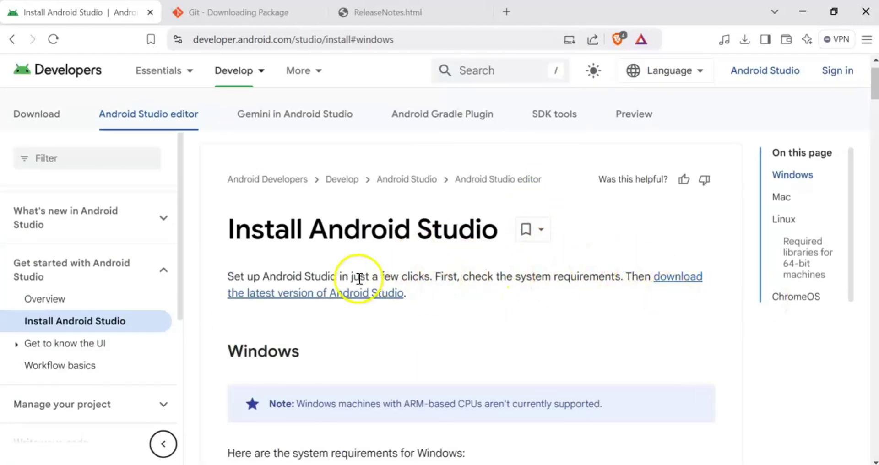
Review the Windows system requirements for Android Studio, especially the minimum and recommended RAM.
{"action": "scroll", "coordinate": [455, 273], "scroll_direction": "down", "scroll_amount": 3}
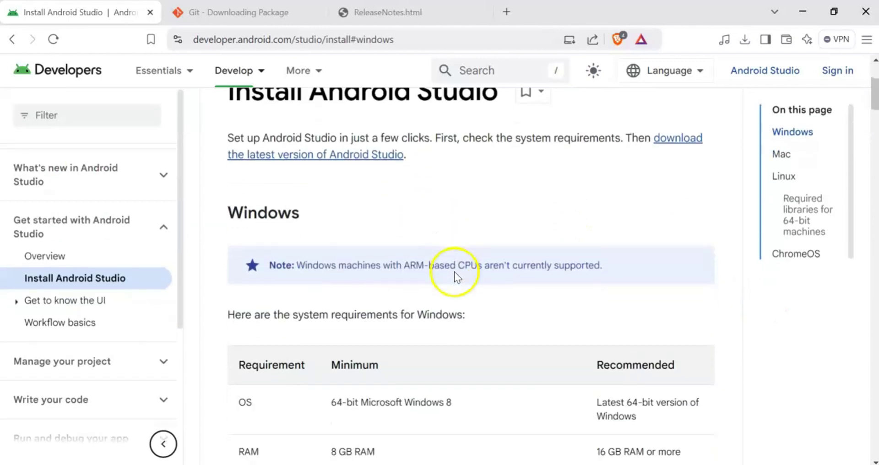
{"action": "scroll", "coordinate": [454, 272], "scroll_direction": "down", "scroll_amount": 2}
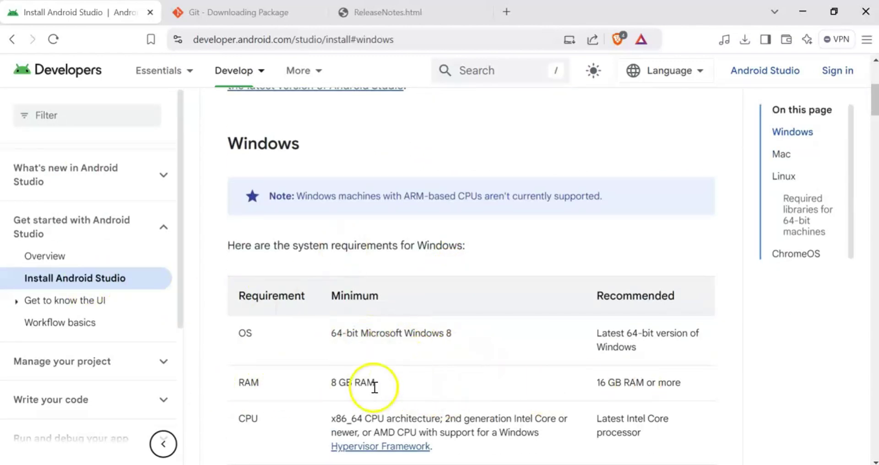
{"action": "left_click_drag", "start_coordinate": [373, 384], "coordinate": [317, 382]}
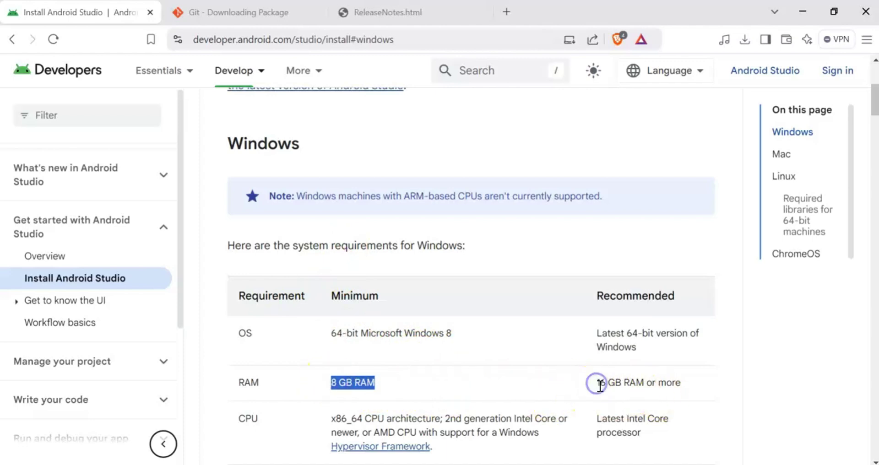
{"action": "scroll", "coordinate": [623, 397], "scroll_direction": "up", "scroll_amount": 5}
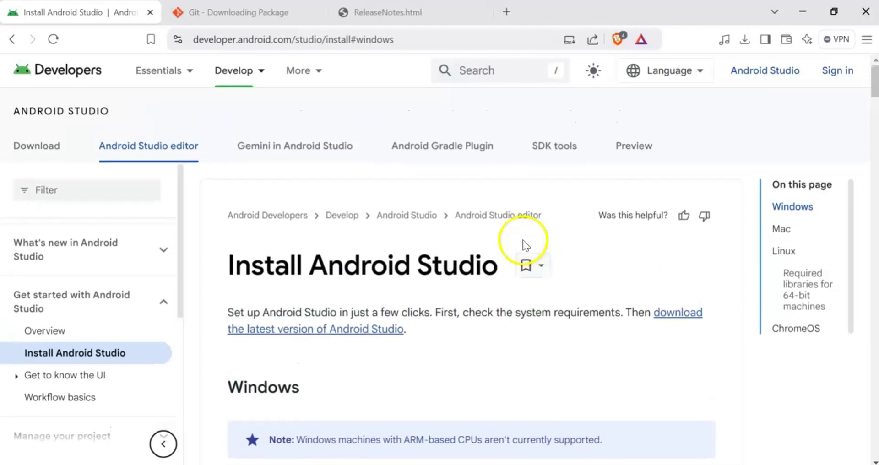
Open the Android Studio download page, accept the terms, and save android-studio-2024.2.1.12-windows to the Downloads folder.
{"action": "left_click", "coordinate": [687, 313]}
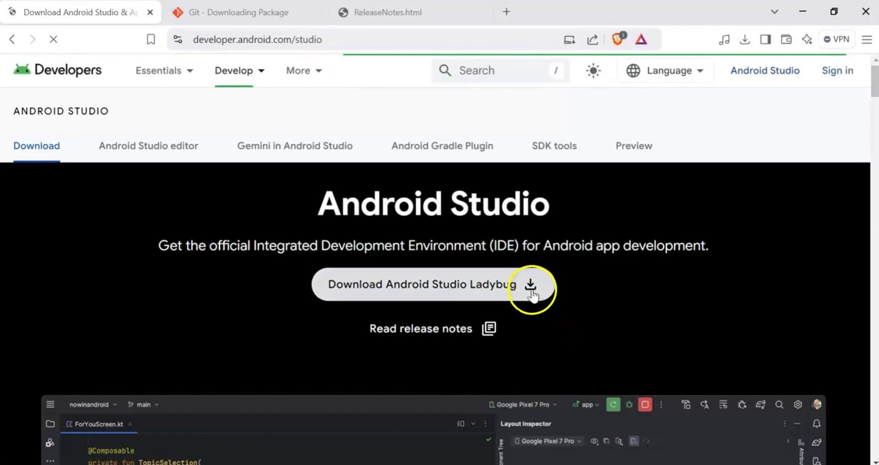
{"action": "left_click", "coordinate": [530, 288]}
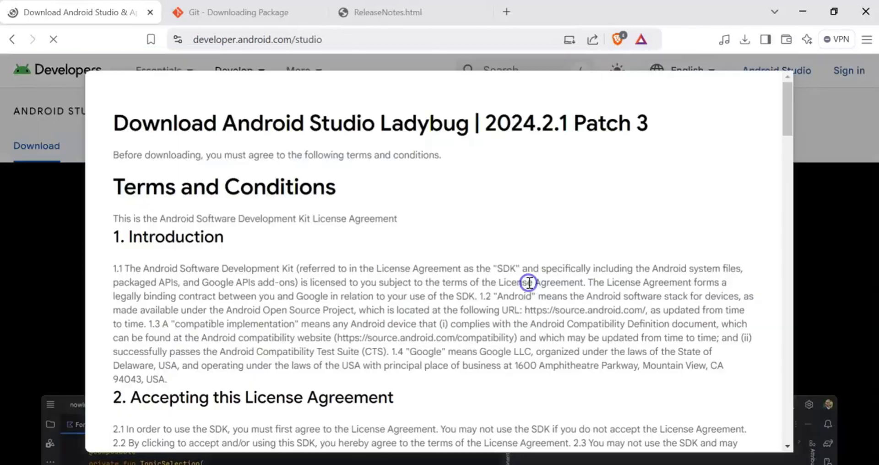
{"action": "scroll", "coordinate": [544, 263], "scroll_direction": "down", "scroll_amount": 20}
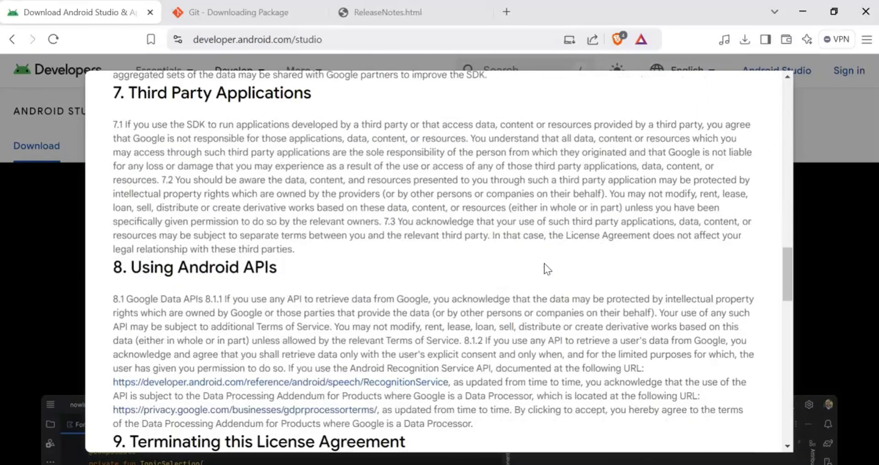
{"action": "scroll", "coordinate": [545, 263], "scroll_direction": "down", "scroll_amount": 15}
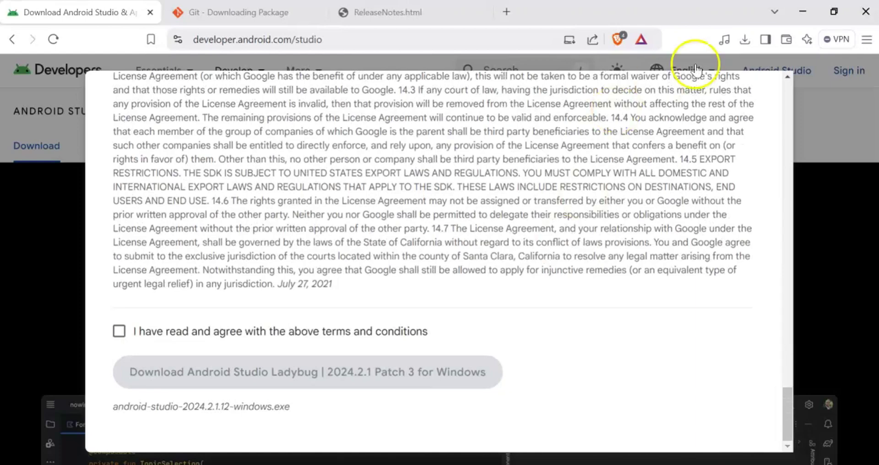
{"action": "left_click", "coordinate": [240, 333]}
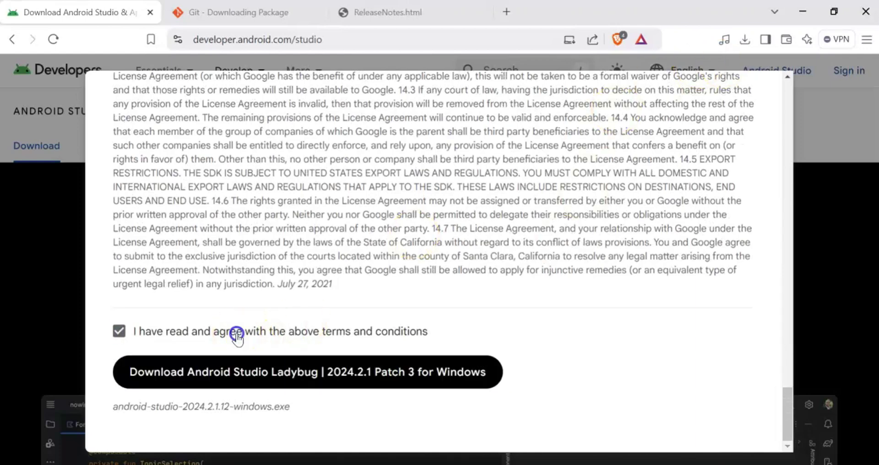
{"action": "left_click", "coordinate": [302, 372]}
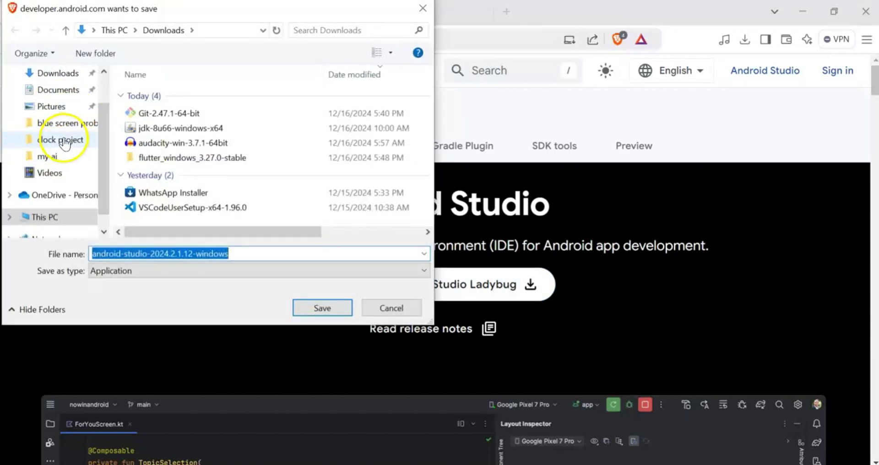
{"action": "left_click", "coordinate": [306, 306]}
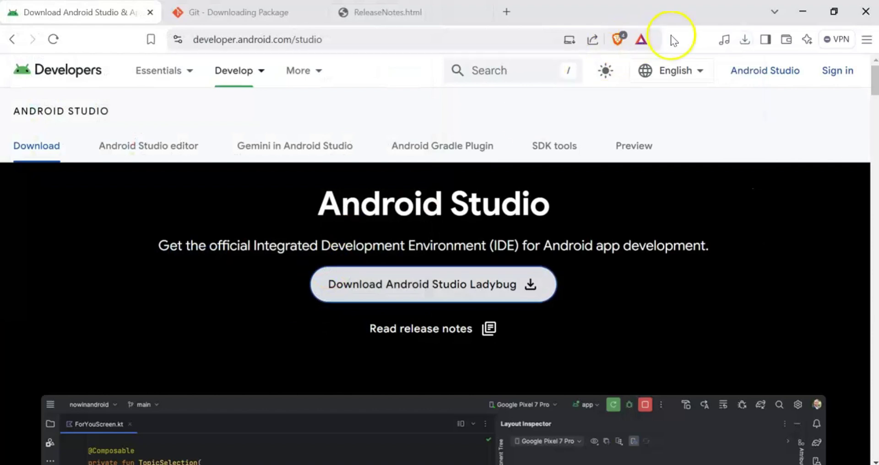
Launch the android-studio-2024.2.1.12-windows installer from the Downloads folder and accept the Android Studio and Android Virtual Device components.
{"action": "left_click", "coordinate": [750, 39]}
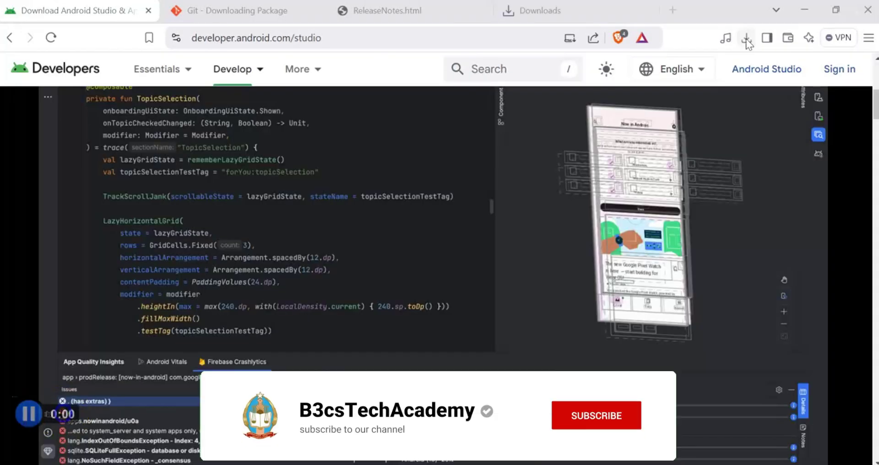
{"action": "left_click", "coordinate": [745, 39]}
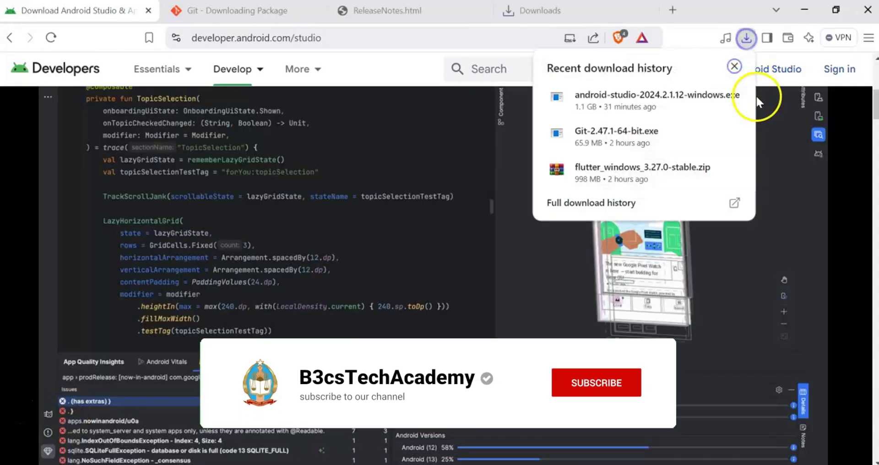
{"action": "mouse_move", "coordinate": [586, 117]}
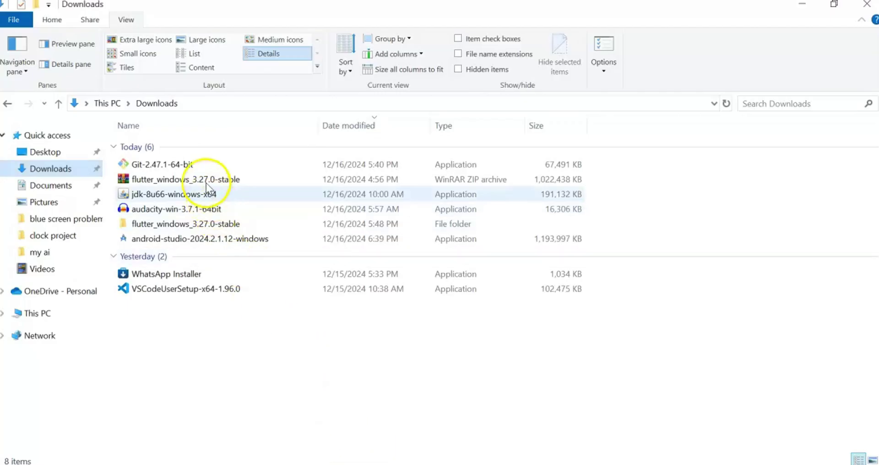
{"action": "left_click", "coordinate": [214, 240]}
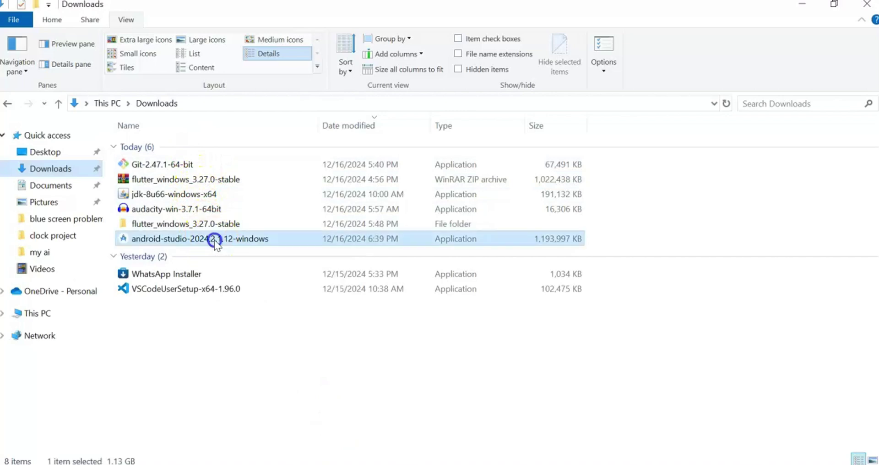
{"action": "double_click", "coordinate": [214, 240]}
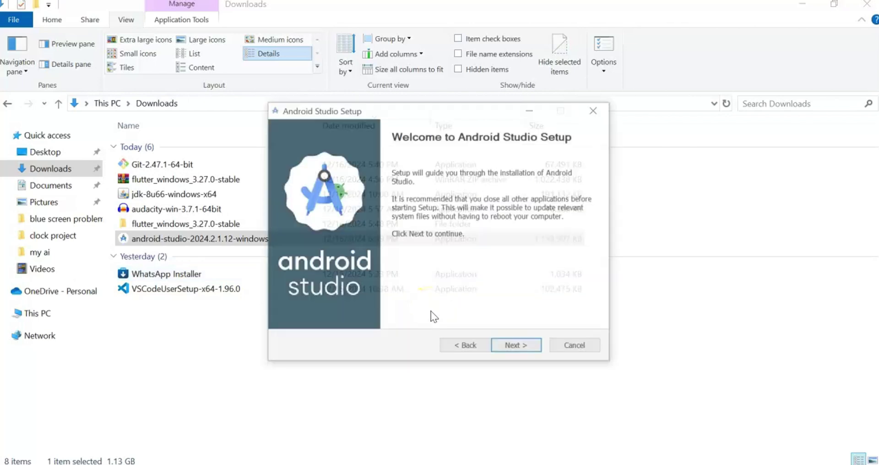
{"action": "left_click", "coordinate": [514, 346]}
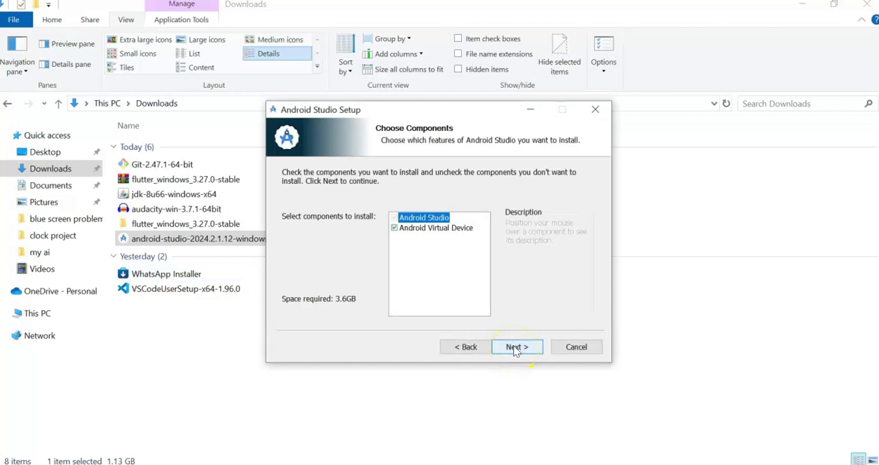
{"action": "left_click", "coordinate": [526, 345]}
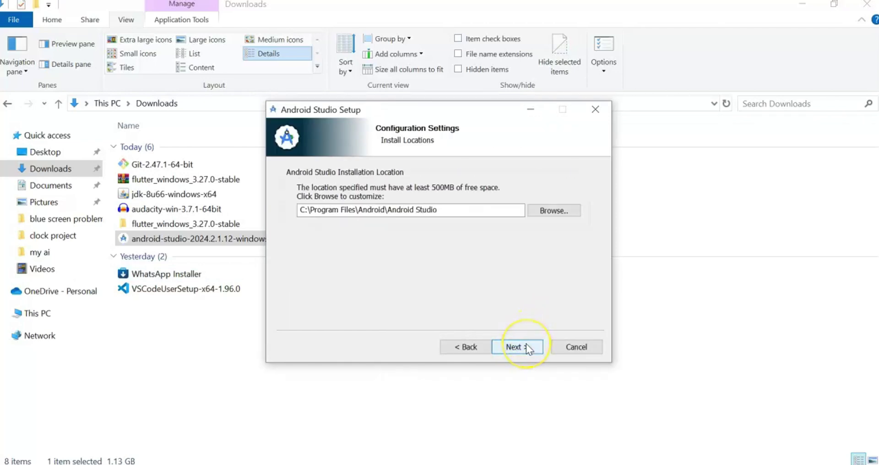
Install Android Studio in C:\Program Files\Android\Android Studio with the Android Studio Start Menu folder, and finish setup with Start Android Studio enabled.
{"action": "left_click", "coordinate": [522, 345]}
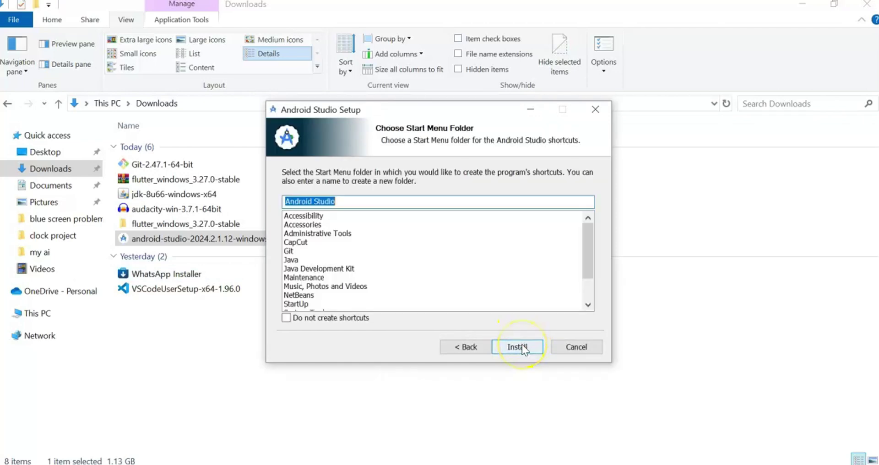
{"action": "left_click", "coordinate": [515, 342]}
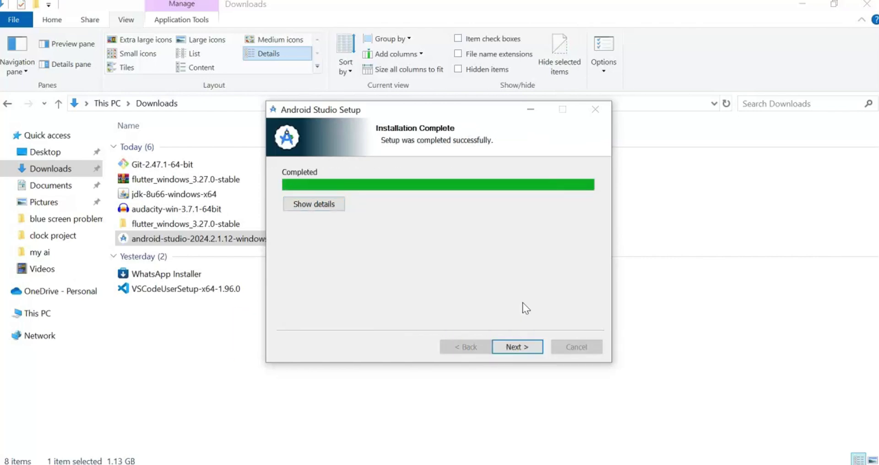
{"action": "left_click", "coordinate": [383, 191]}
{"action": "left_click", "coordinate": [516, 351]}
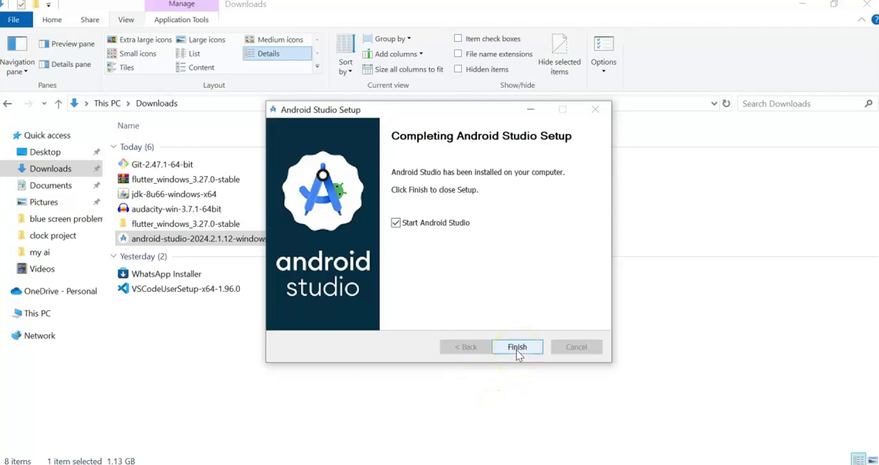
{"action": "left_click", "coordinate": [516, 347]}
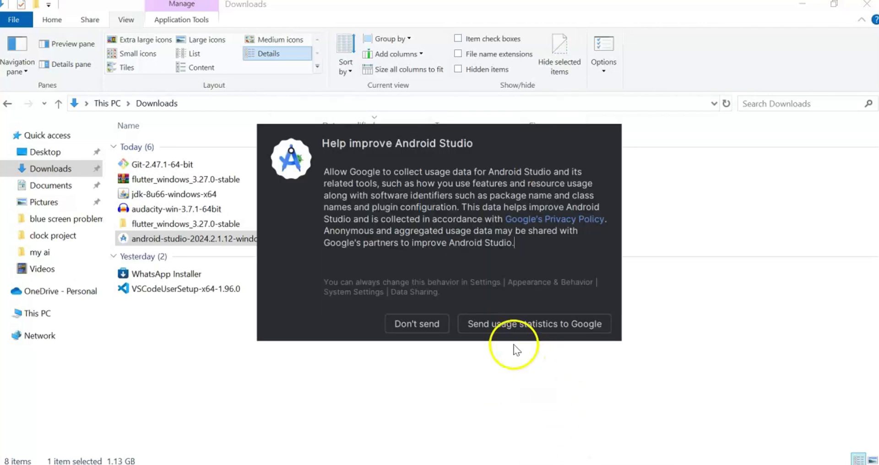
Decline sending usage statistics and choose the Standard install type in the Android Studio Setup Wizard.
{"action": "left_click", "coordinate": [430, 325]}
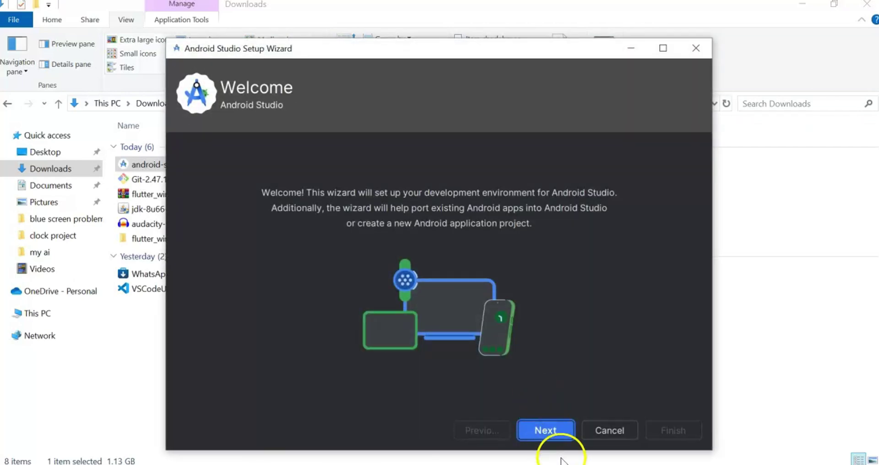
{"action": "left_click", "coordinate": [545, 438]}
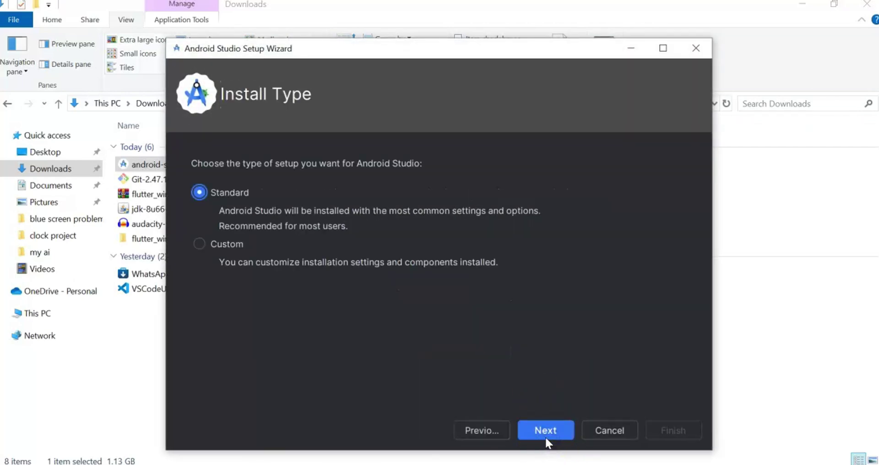
{"action": "left_click", "coordinate": [545, 433]}
Review the SDK folder, download size and SDK components in the Verify Settings list, and continue to the License Agreement.
{"action": "scroll", "coordinate": [544, 331], "scroll_direction": "down", "scroll_amount": 1}
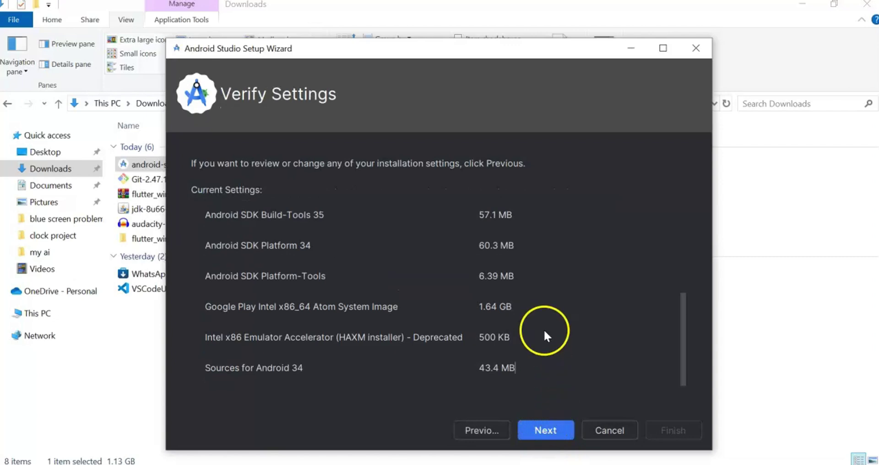
{"action": "scroll", "coordinate": [544, 332], "scroll_direction": "up", "scroll_amount": 5}
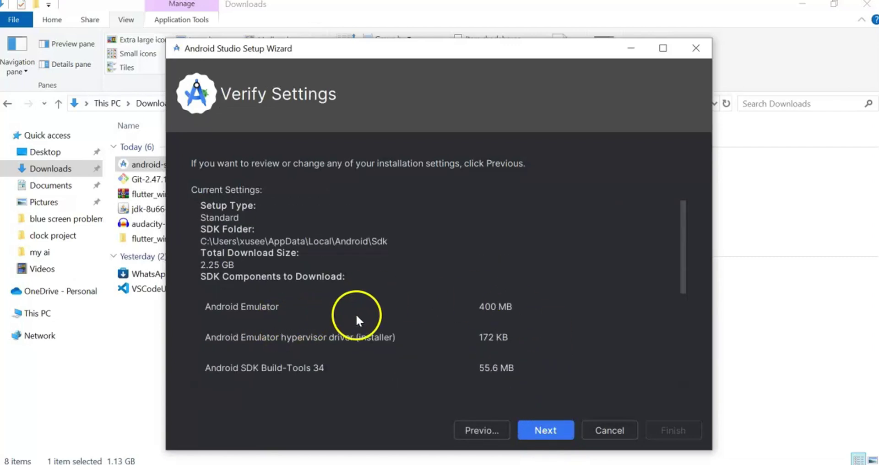
{"action": "scroll", "coordinate": [363, 316], "scroll_direction": "down", "scroll_amount": 2}
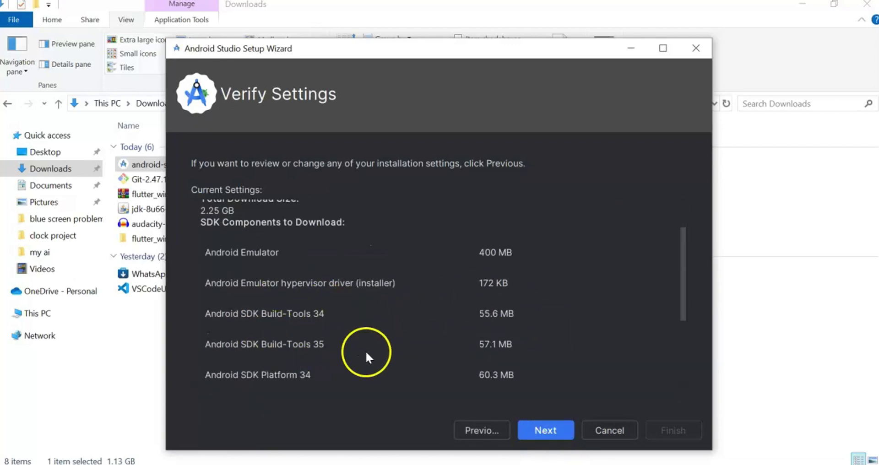
{"action": "scroll", "coordinate": [372, 353], "scroll_direction": "down", "scroll_amount": 2}
{"action": "scroll", "coordinate": [426, 388], "scroll_direction": "down", "scroll_amount": 2}
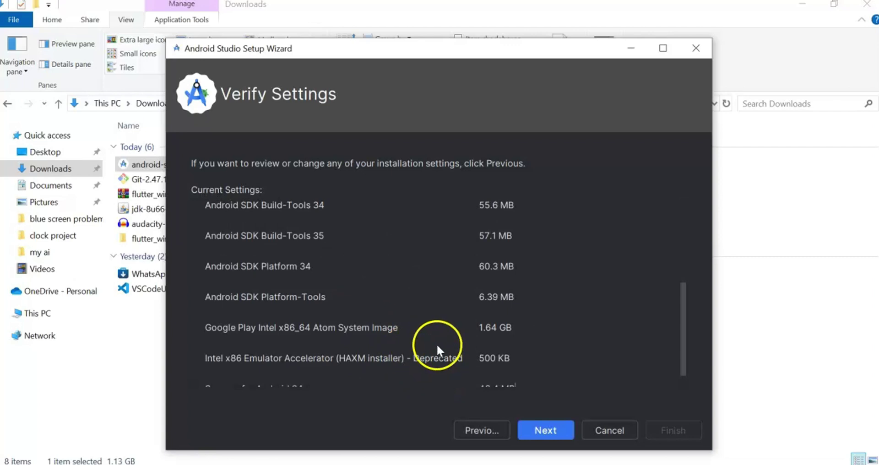
{"action": "scroll", "coordinate": [446, 336], "scroll_direction": "down", "scroll_amount": 1}
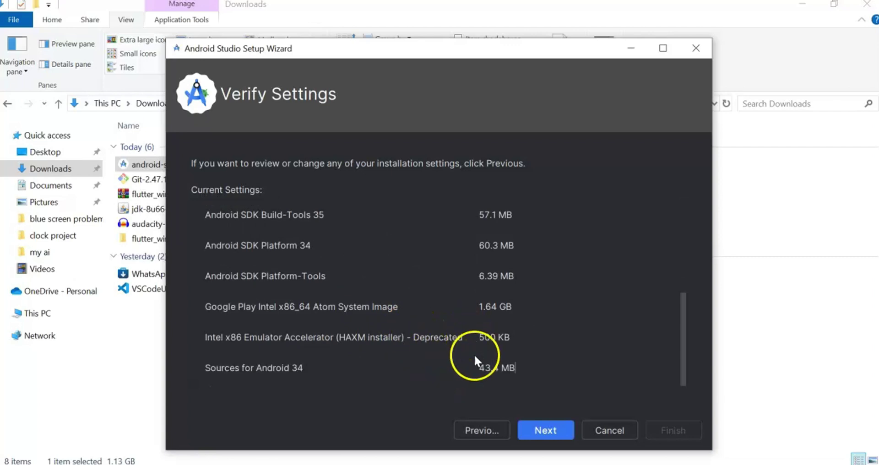
{"action": "left_click", "coordinate": [536, 429]}
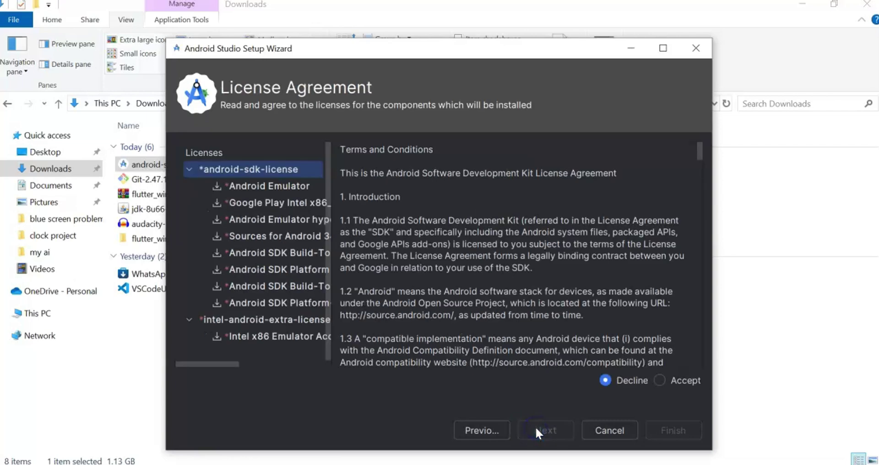
Accept the android-sdk-license and intel-android-extra-license, download the SDK components, and finish the setup wizard.
{"action": "left_click", "coordinate": [672, 380]}
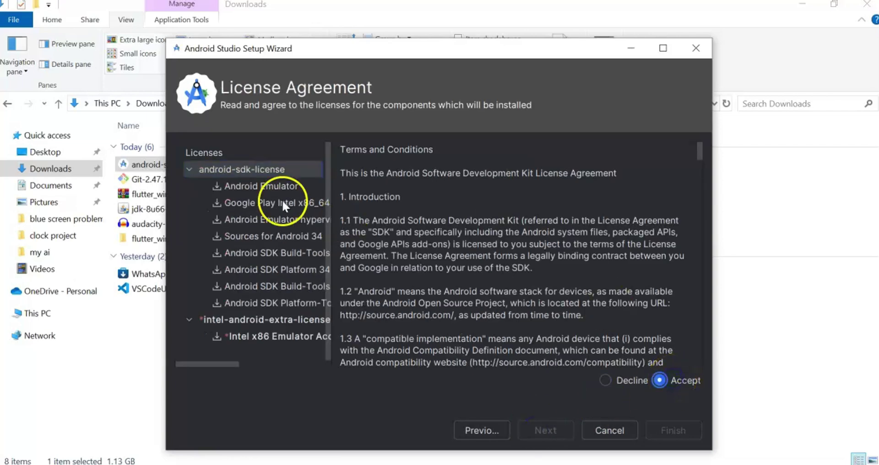
{"action": "left_click", "coordinate": [262, 310]}
{"action": "left_click", "coordinate": [659, 380]}
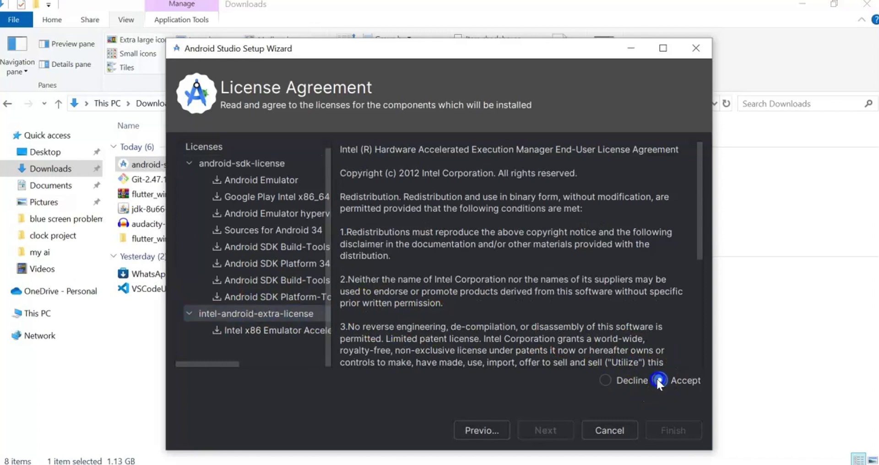
{"action": "left_click", "coordinate": [660, 430]}
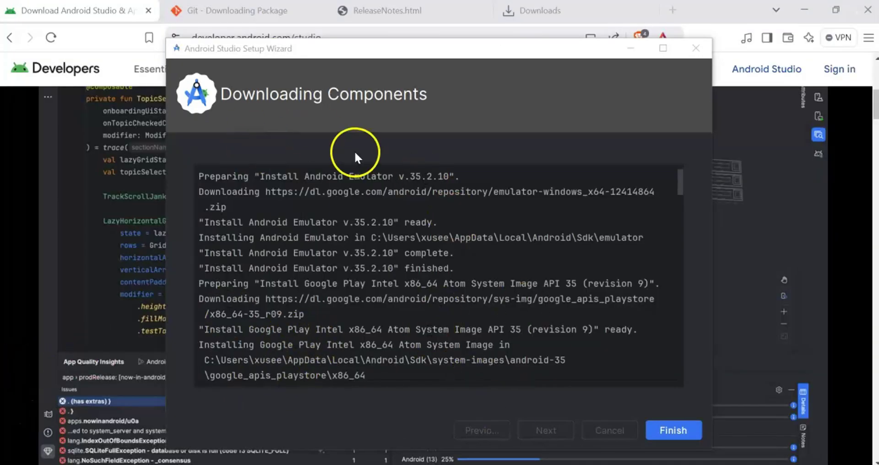
{"action": "left_click", "coordinate": [672, 432]}
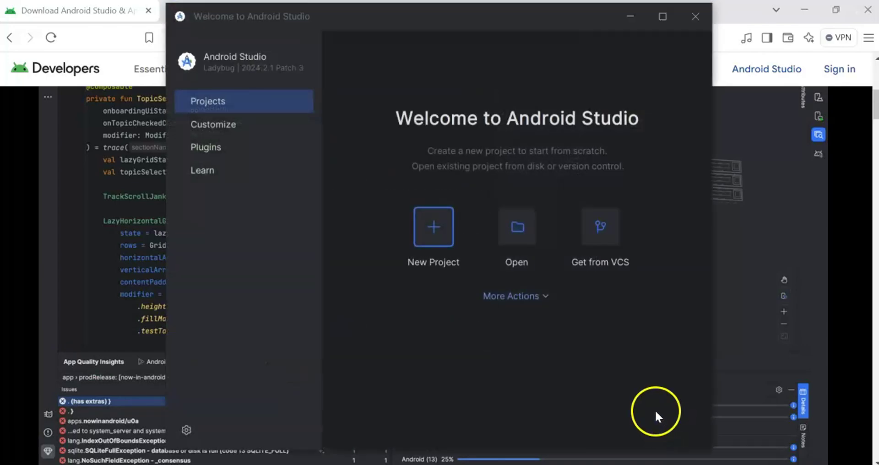
Find the Flutter plugin in the Marketplace, install it, and restart the IDE.
{"action": "left_click", "coordinate": [198, 148]}
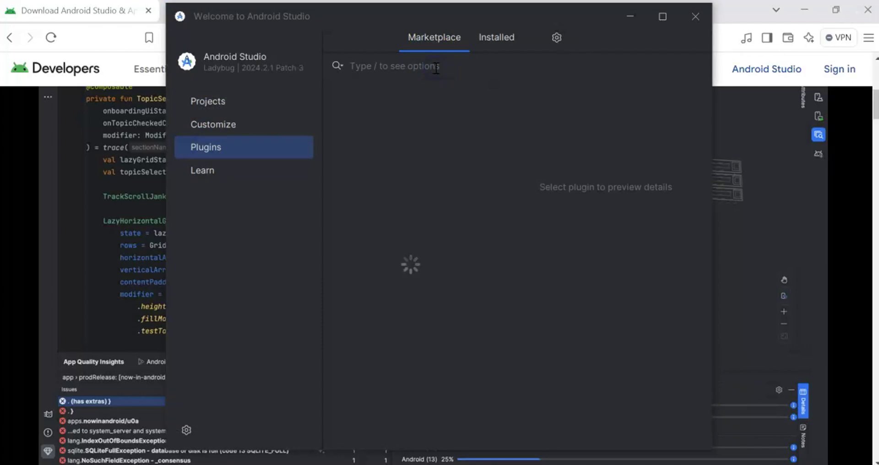
{"action": "type", "text": "f"}
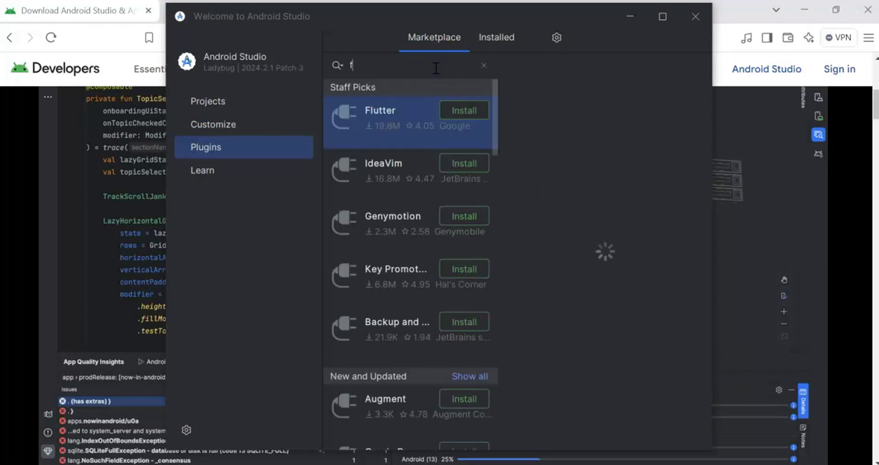
{"action": "type", "text": "lutter"}
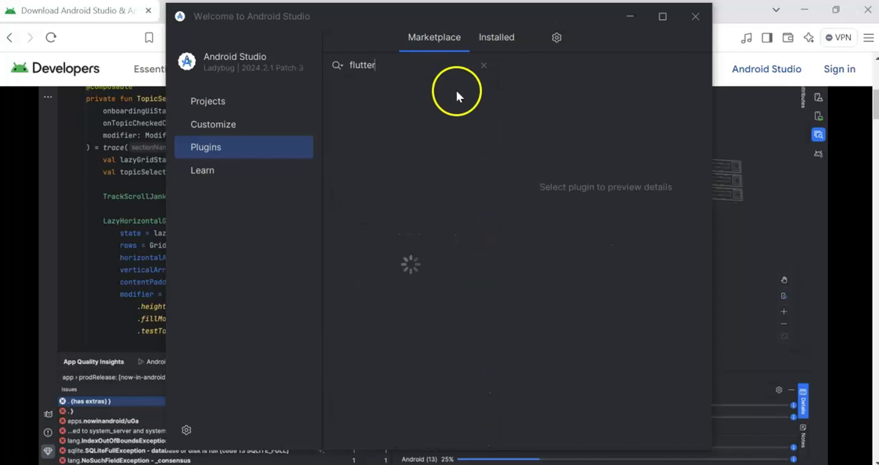
{"action": "left_click", "coordinate": [462, 111]}
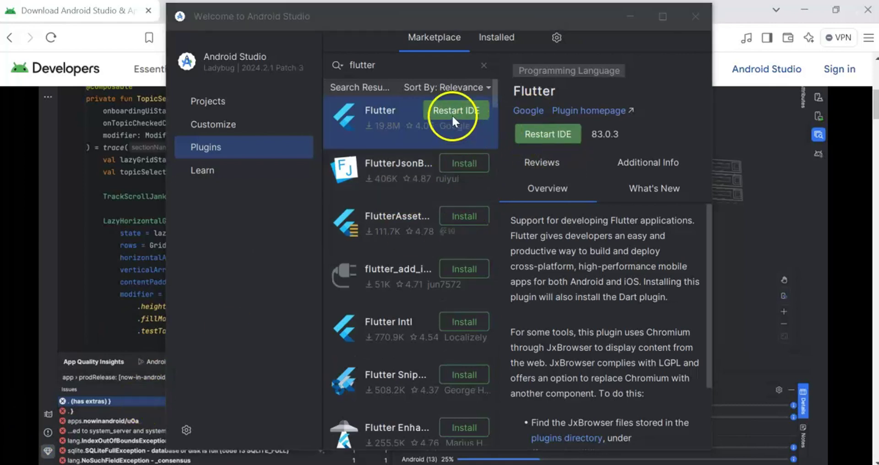
{"action": "left_click", "coordinate": [453, 111]}
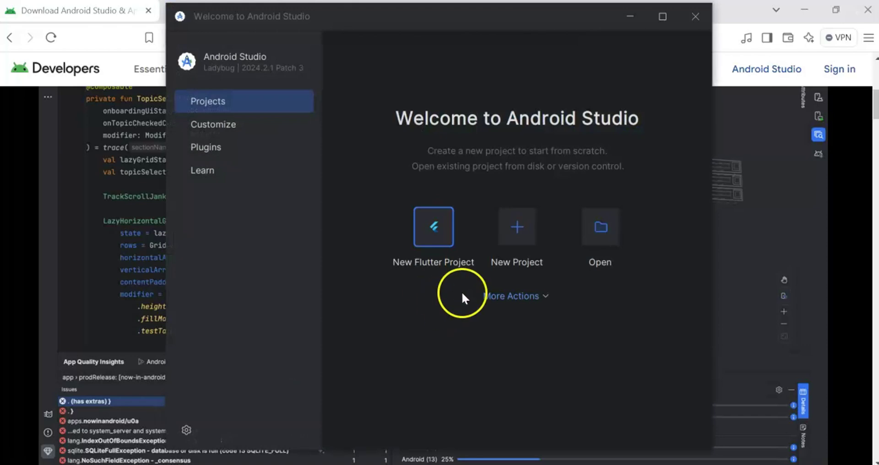
Open the Android SDK settings, look through the SDK platforms, and select Android SDK Command-line Tools (latest) for installation.
{"action": "left_click", "coordinate": [525, 296]}
{"action": "left_click", "coordinate": [550, 387]}
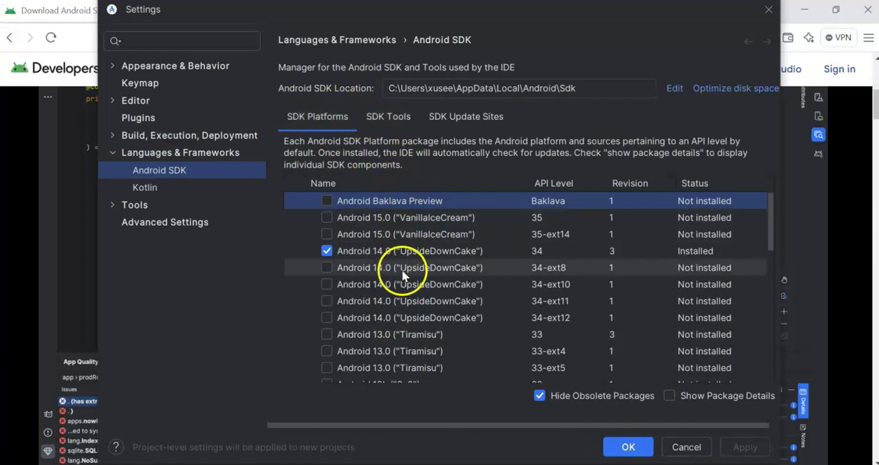
{"action": "scroll", "coordinate": [393, 206], "scroll_direction": "down", "scroll_amount": 2}
{"action": "scroll", "coordinate": [386, 199], "scroll_direction": "down", "scroll_amount": 1}
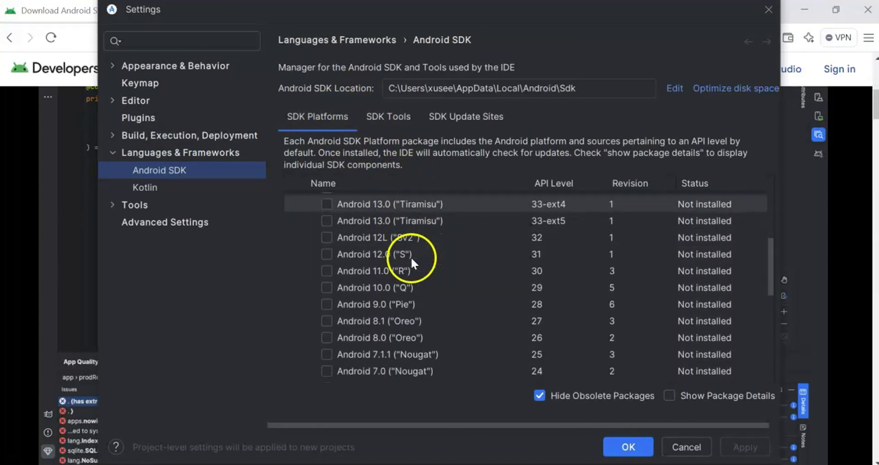
{"action": "scroll", "coordinate": [411, 256], "scroll_direction": "down", "scroll_amount": 1}
{"action": "left_click", "coordinate": [368, 114]}
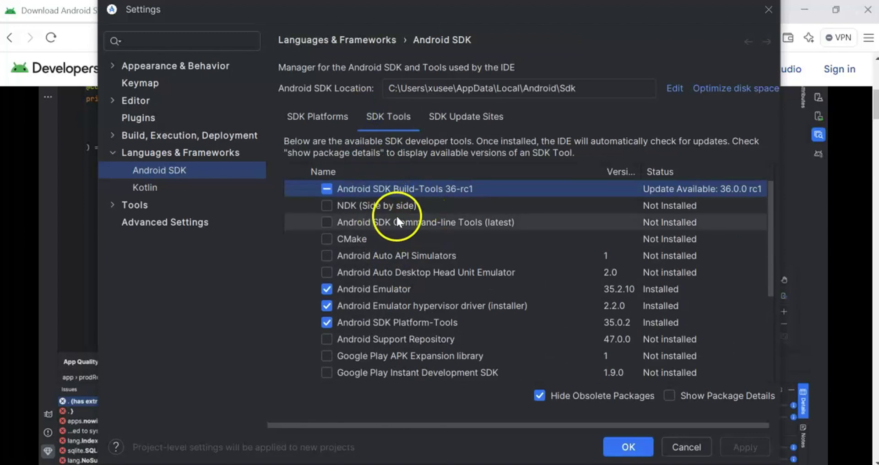
{"action": "left_click", "coordinate": [332, 221]}
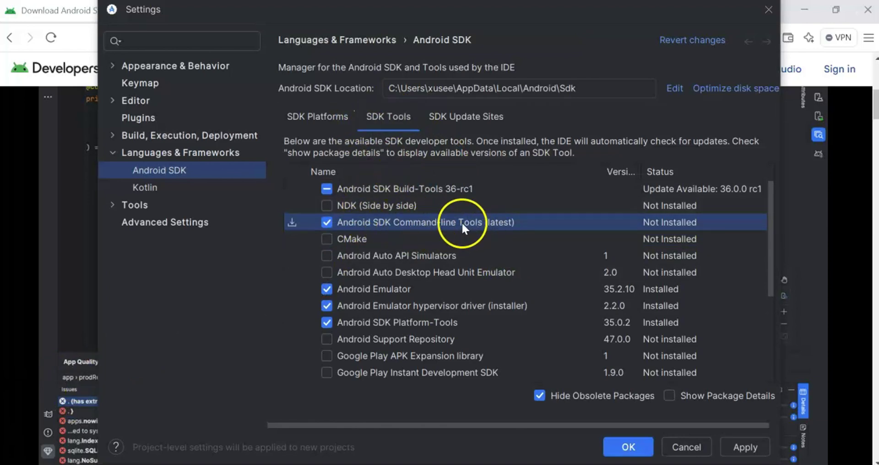
Select Google Play Licensing Library, Google Play services, Google Repository, Google USB Driver and Google Web Driver among the SDK tools.
{"action": "scroll", "coordinate": [497, 220], "scroll_direction": "down", "scroll_amount": 5}
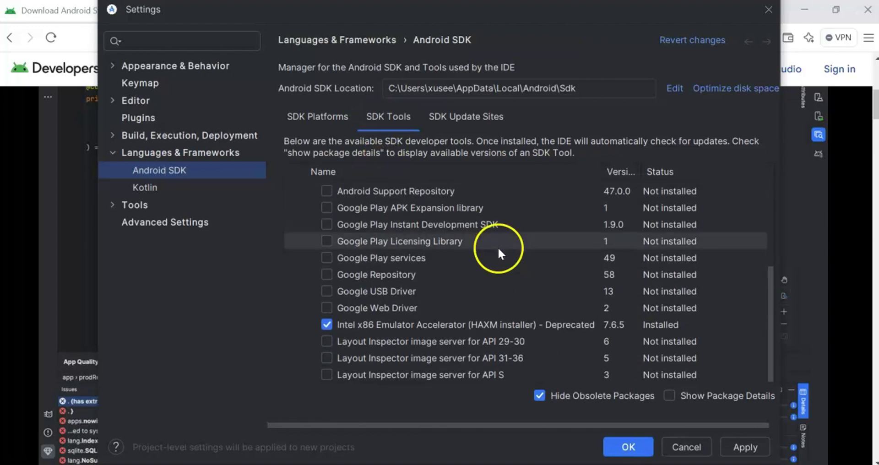
{"action": "left_click", "coordinate": [404, 241]}
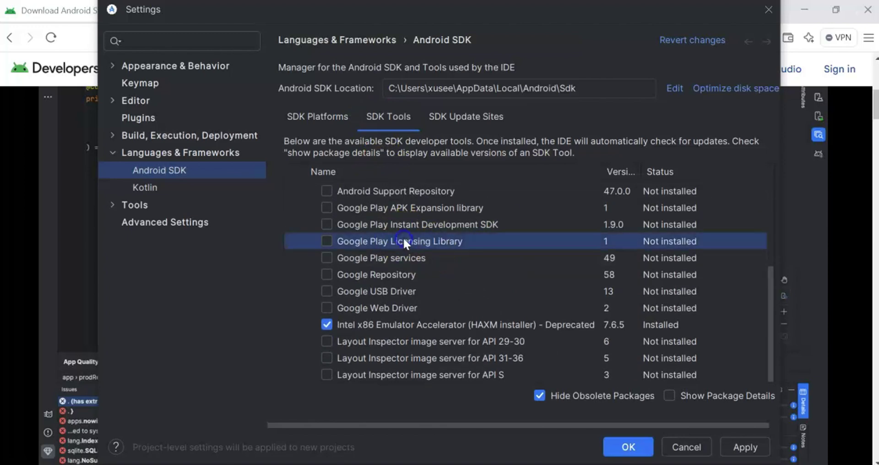
{"action": "left_click", "coordinate": [327, 242]}
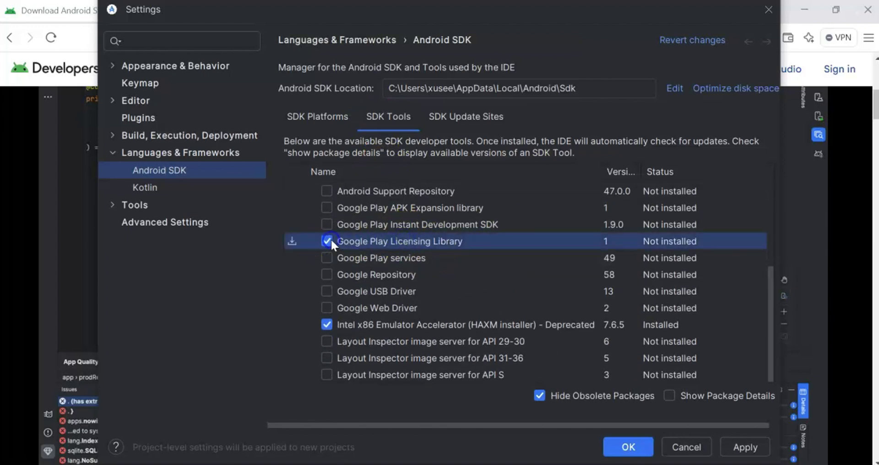
{"action": "left_click", "coordinate": [372, 256]}
{"action": "left_click", "coordinate": [365, 259]}
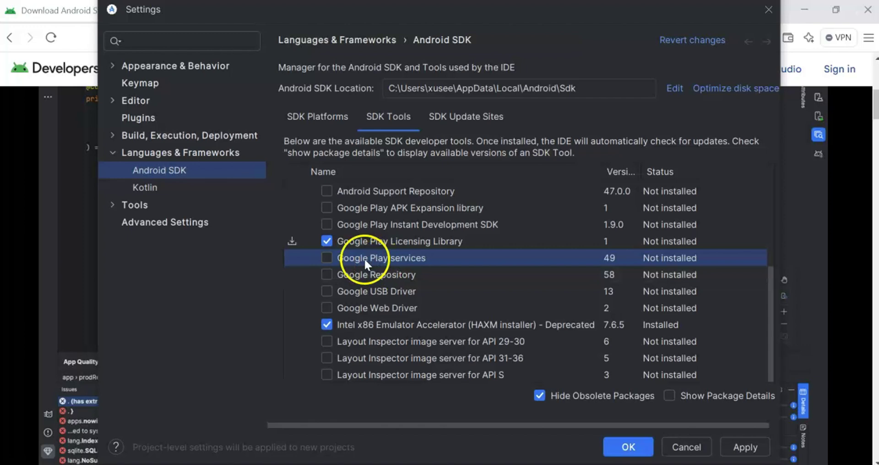
{"action": "left_click", "coordinate": [326, 258]}
{"action": "left_click", "coordinate": [327, 274]}
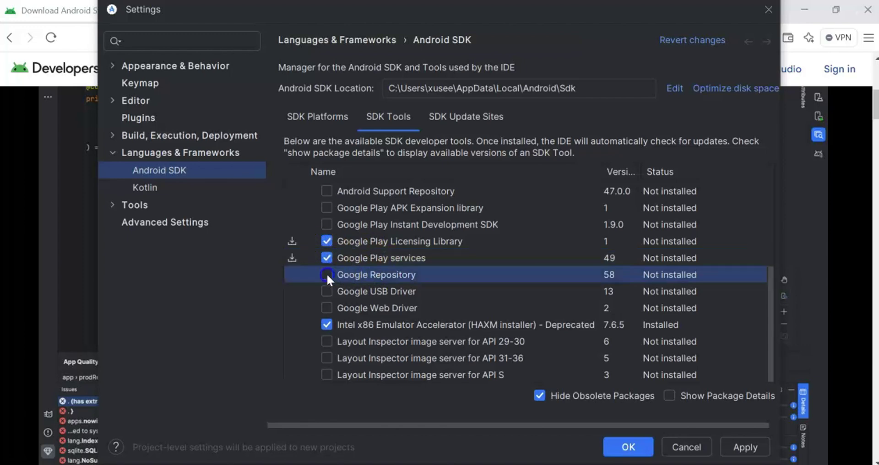
{"action": "left_click", "coordinate": [331, 290]}
{"action": "left_click", "coordinate": [331, 304]}
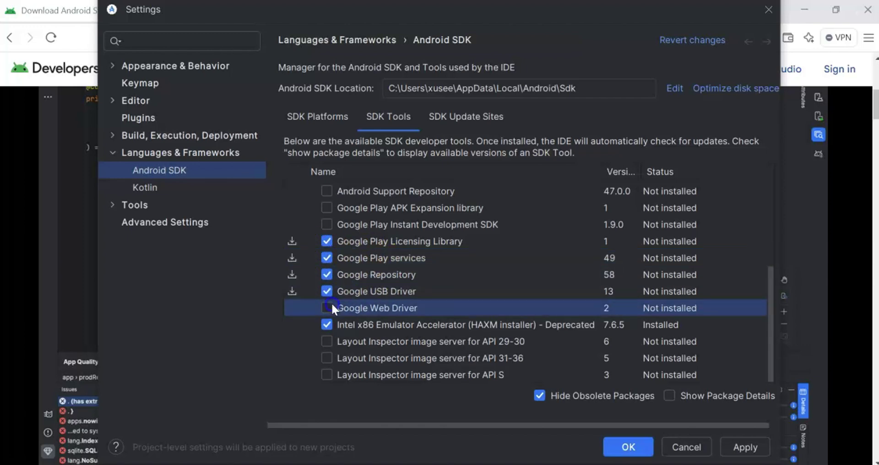
Confirm and complete the installation of the selected SDK tools, returning to the Android Studio welcome screen.
{"action": "left_click", "coordinate": [631, 447]}
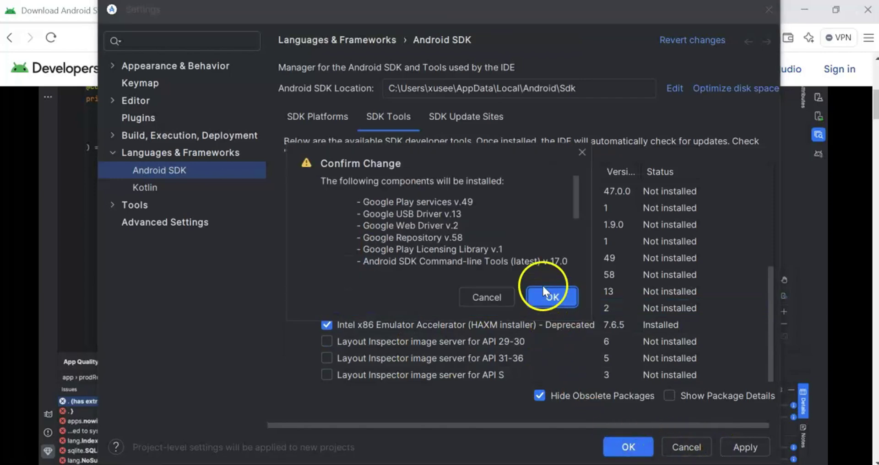
{"action": "left_click", "coordinate": [555, 296]}
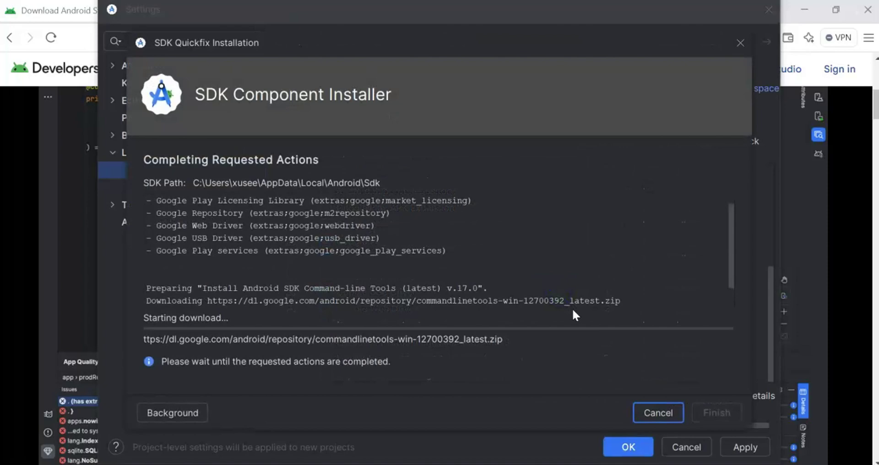
{"action": "left_click", "coordinate": [726, 423]}
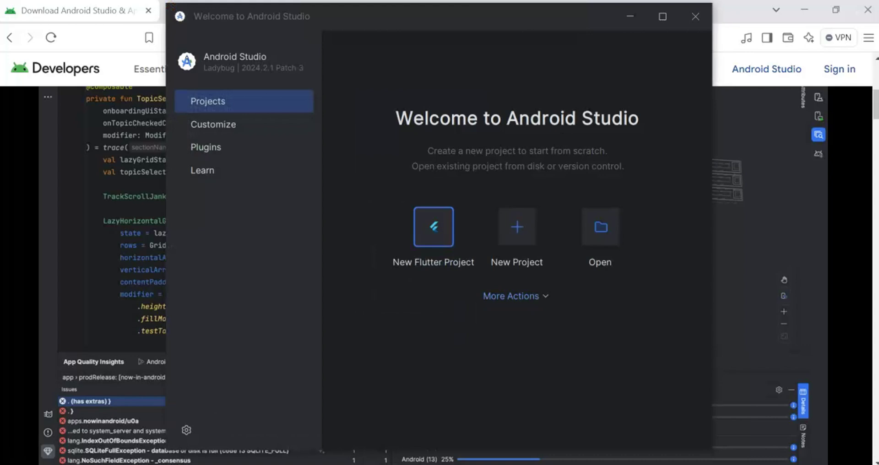
{"action": "left_click", "coordinate": [481, 318]}
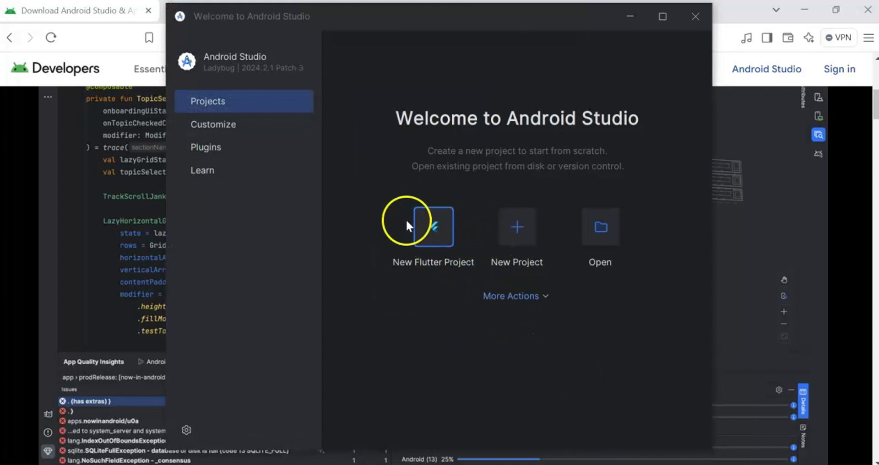
Start a new Flutter project and set its Flutter SDK path to C:\src\flutter.
{"action": "left_click", "coordinate": [434, 226]}
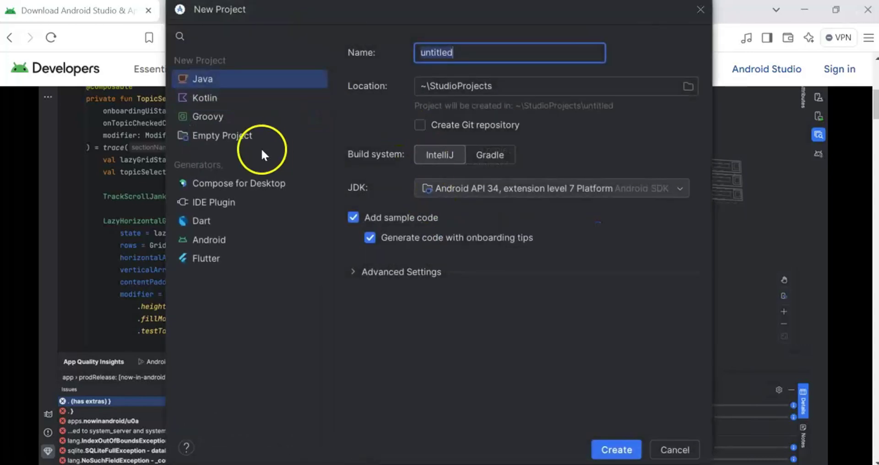
{"action": "left_click", "coordinate": [240, 251]}
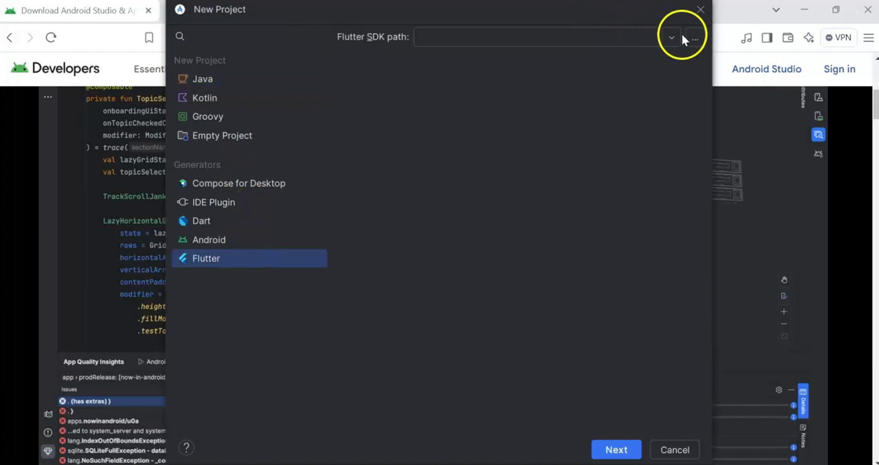
{"action": "left_click", "coordinate": [694, 37]}
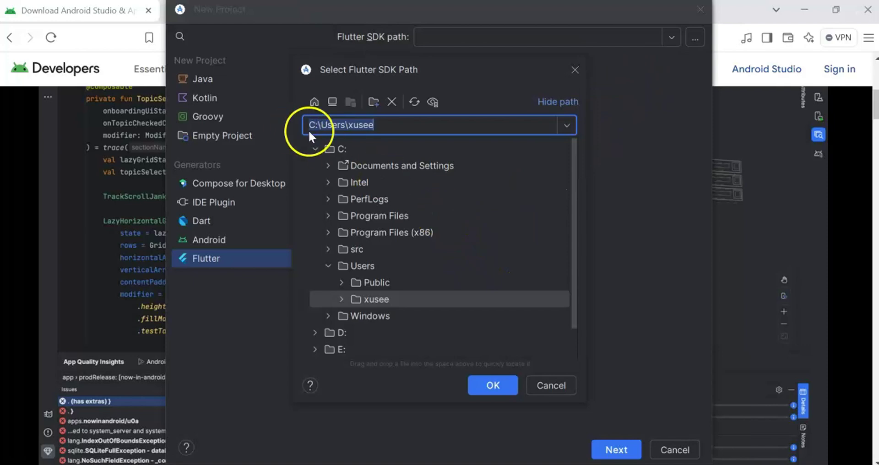
{"action": "scroll", "coordinate": [420, 194], "scroll_direction": "down", "scroll_amount": 1}
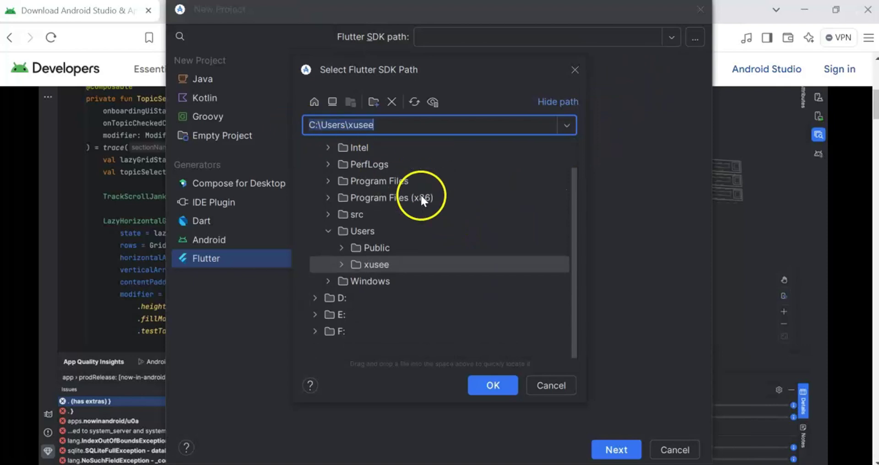
{"action": "left_click", "coordinate": [329, 229]}
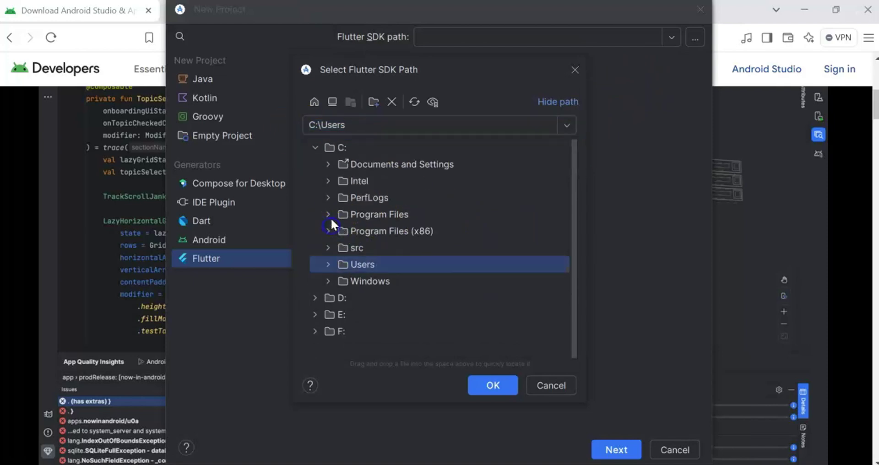
{"action": "left_click", "coordinate": [327, 247]}
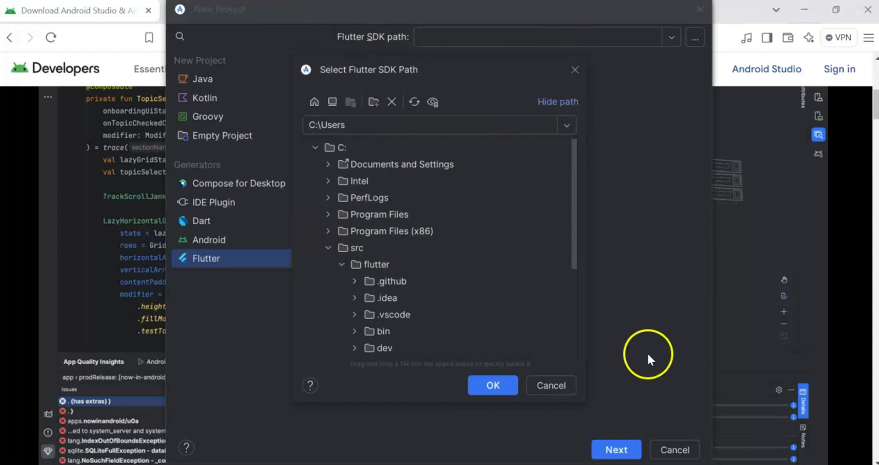
{"action": "left_click", "coordinate": [393, 265]}
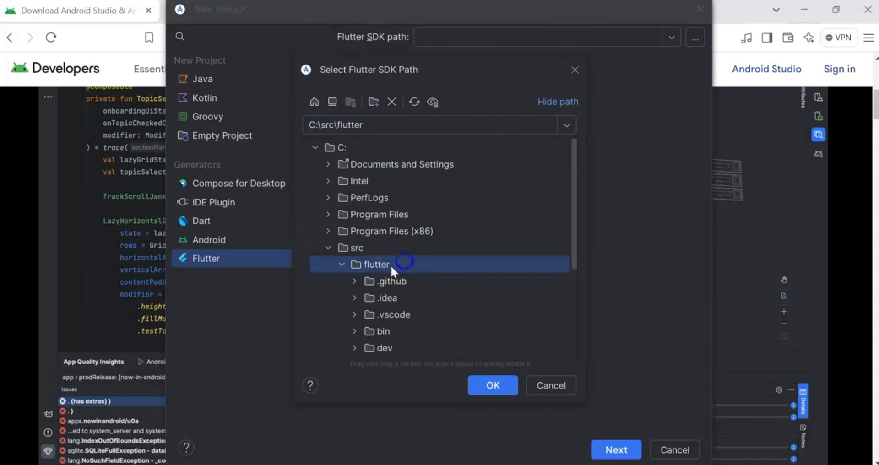
{"action": "left_click", "coordinate": [493, 383]}
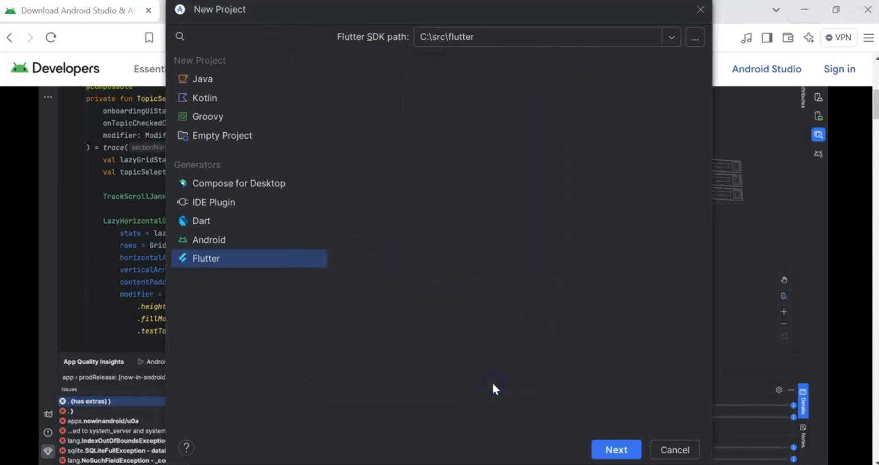
Name the Flutter project first_project, keep the other default settings, and create it.
{"action": "left_click", "coordinate": [626, 451]}
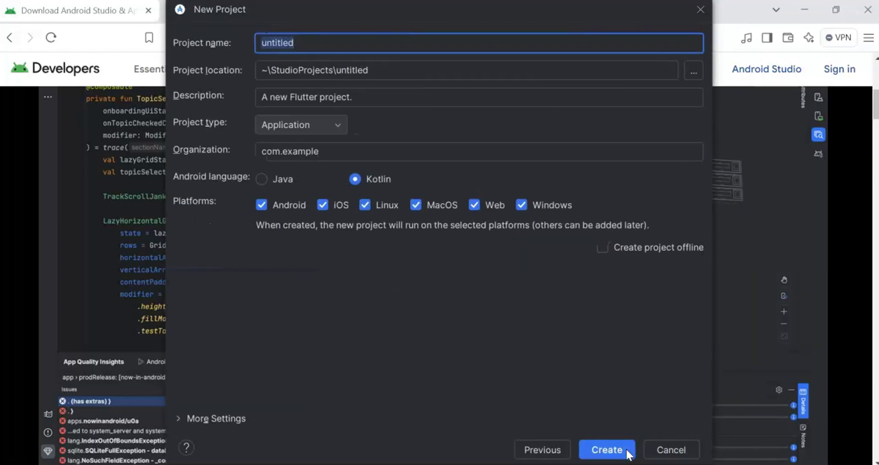
{"action": "key", "text": "BackSpace"}
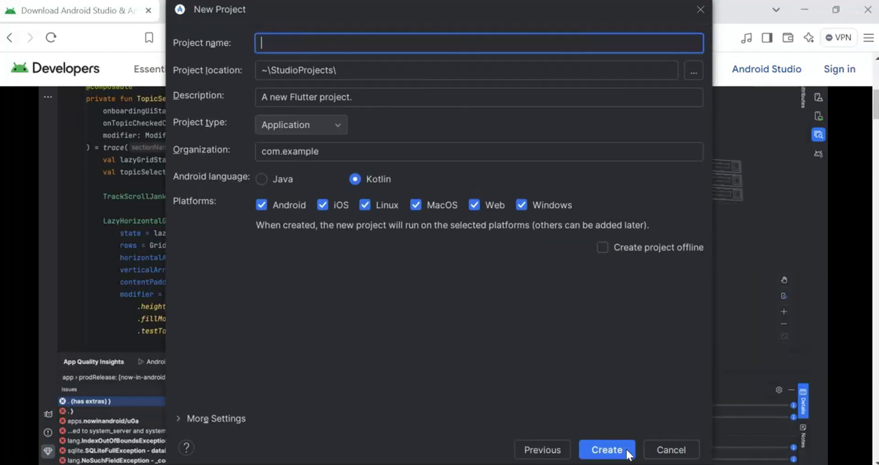
{"action": "type", "text": "first_project"}
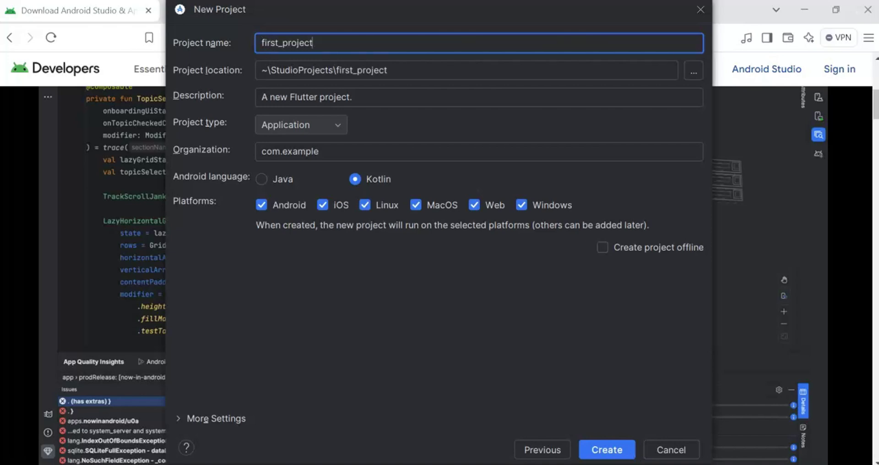
{"action": "left_click", "coordinate": [627, 449]}
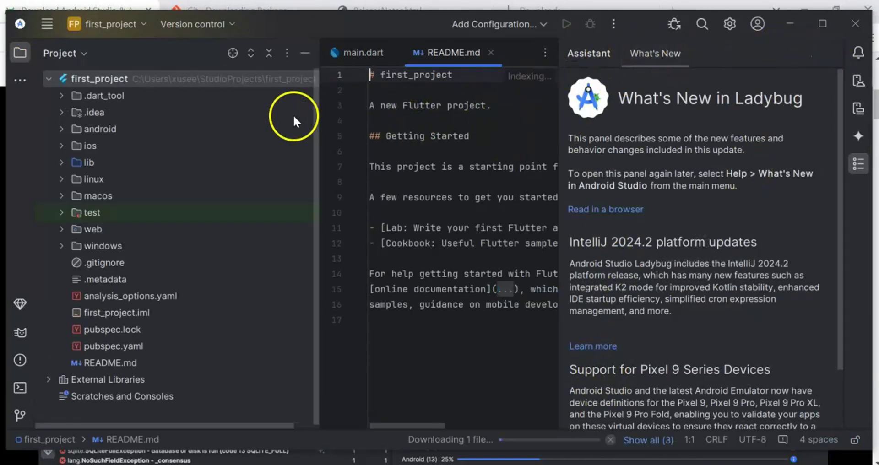
Show main.dart with the What's New pane closed, and allow adb through Windows Defender Firewall on public networks.
{"action": "left_click", "coordinate": [342, 51]}
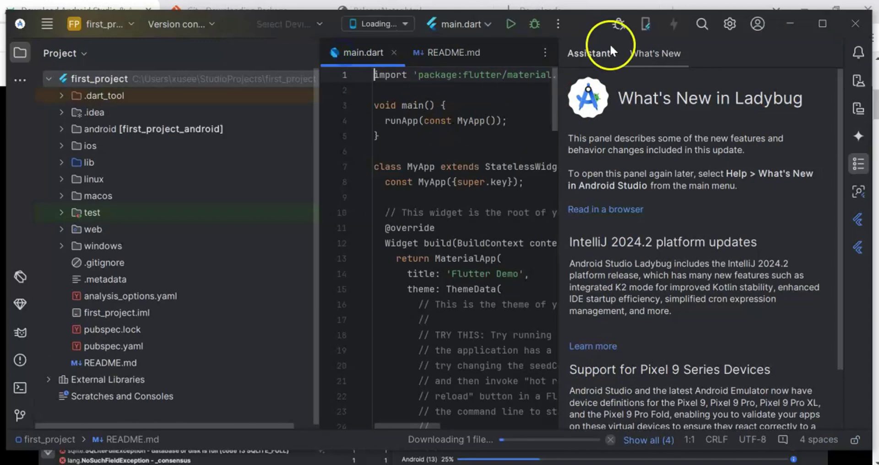
{"action": "left_click", "coordinate": [829, 54]}
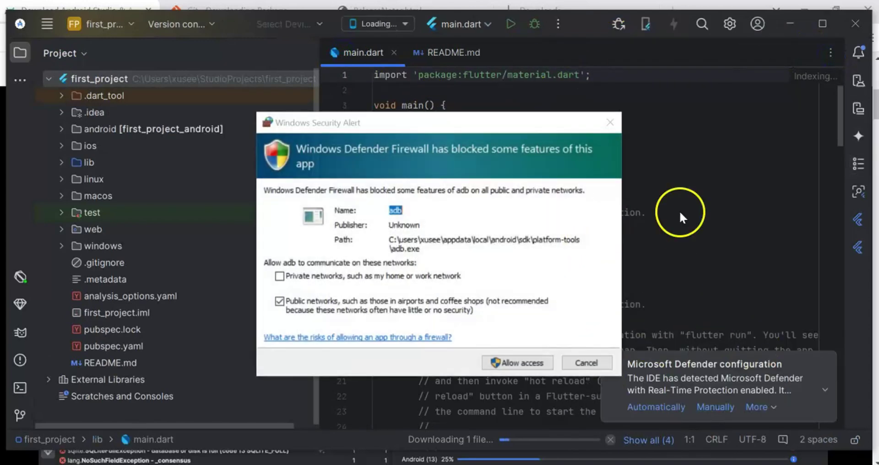
{"action": "left_click", "coordinate": [523, 361]}
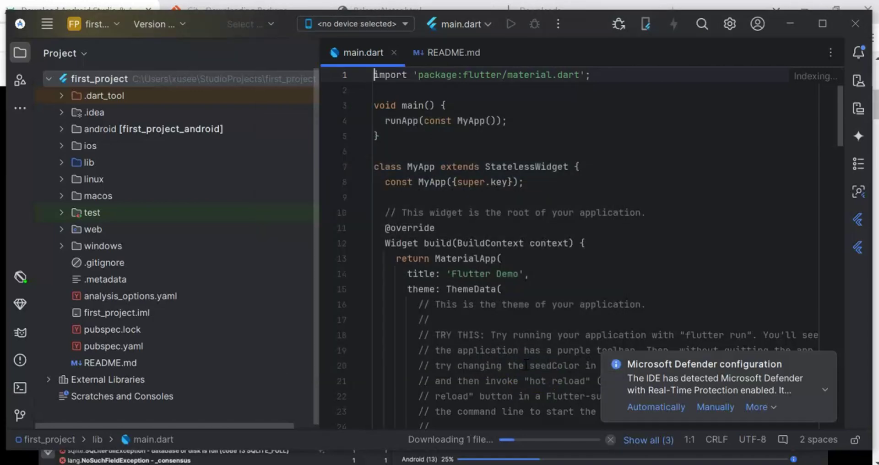
{"action": "left_click", "coordinate": [826, 363]}
Look through the main.dart code, then open the Device Manager and start the Medium Phone API 35 virtual device.
{"action": "scroll", "coordinate": [521, 195], "scroll_direction": "down", "scroll_amount": 7}
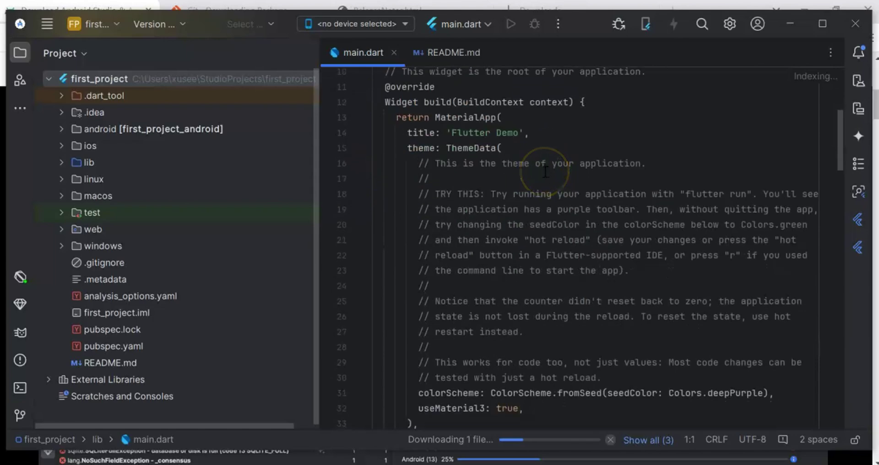
{"action": "scroll", "coordinate": [545, 174], "scroll_direction": "down", "scroll_amount": 13}
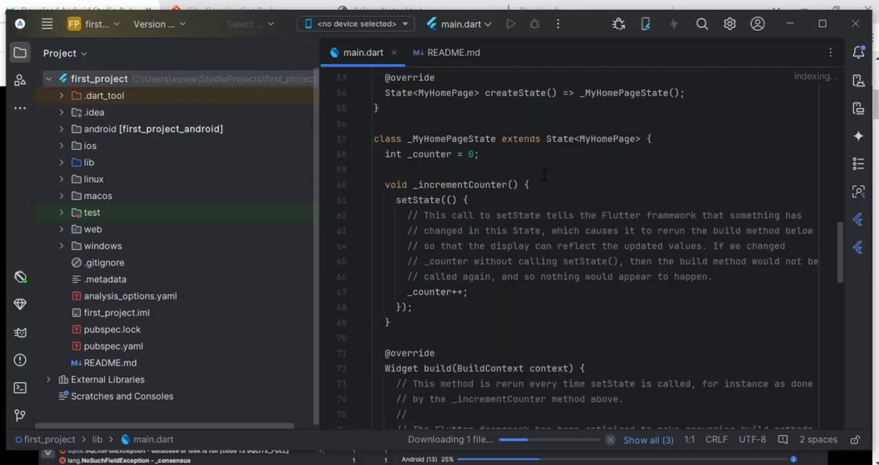
{"action": "scroll", "coordinate": [545, 182], "scroll_direction": "down", "scroll_amount": 13}
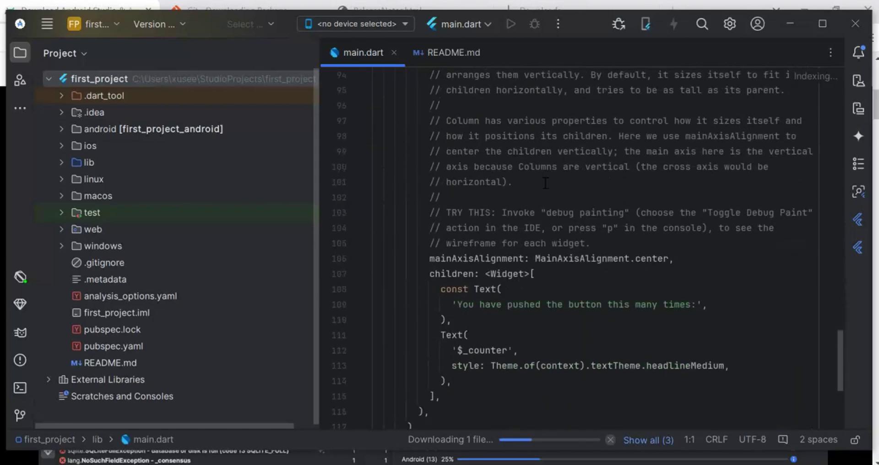
{"action": "scroll", "coordinate": [546, 183], "scroll_direction": "down", "scroll_amount": 2}
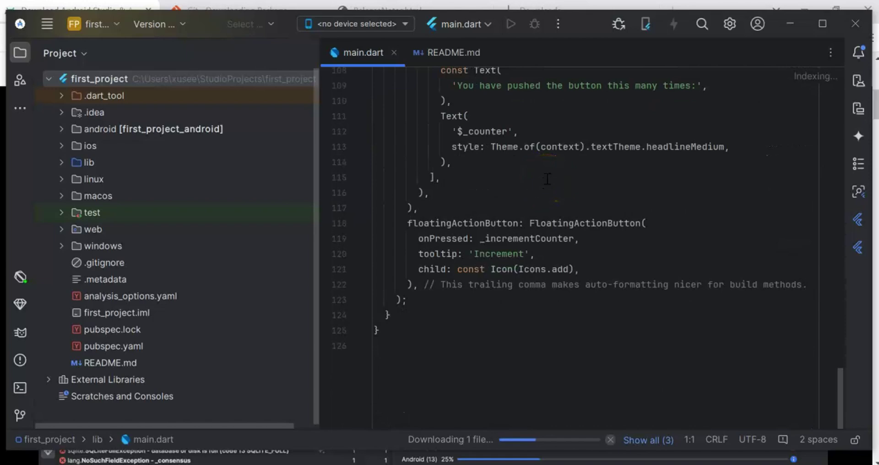
{"action": "key", "text": "super+Up"}
{"action": "left_click", "coordinate": [858, 80]}
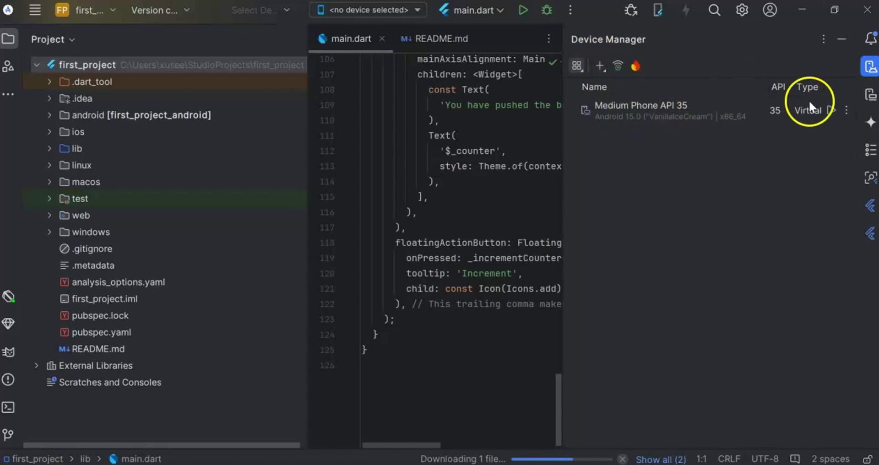
{"action": "left_click", "coordinate": [831, 110]}
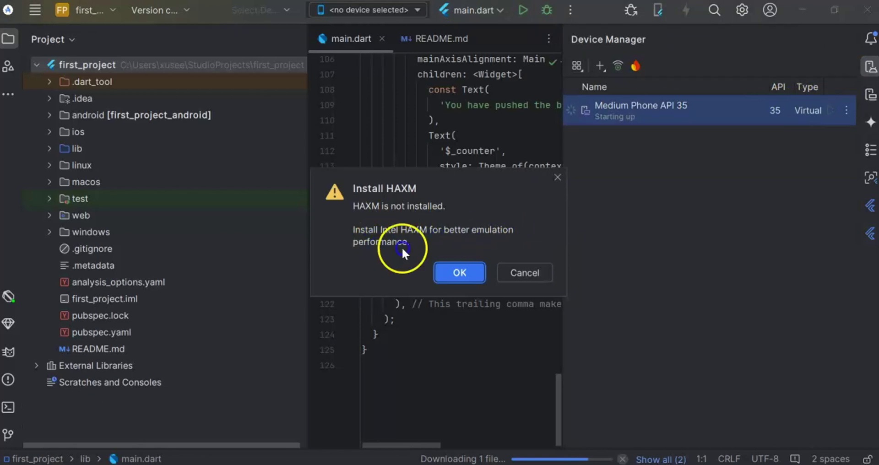
Install Intel HAXM with a RAM allocation of 7,871 MiB and finish the installer.
{"action": "left_click", "coordinate": [463, 270]}
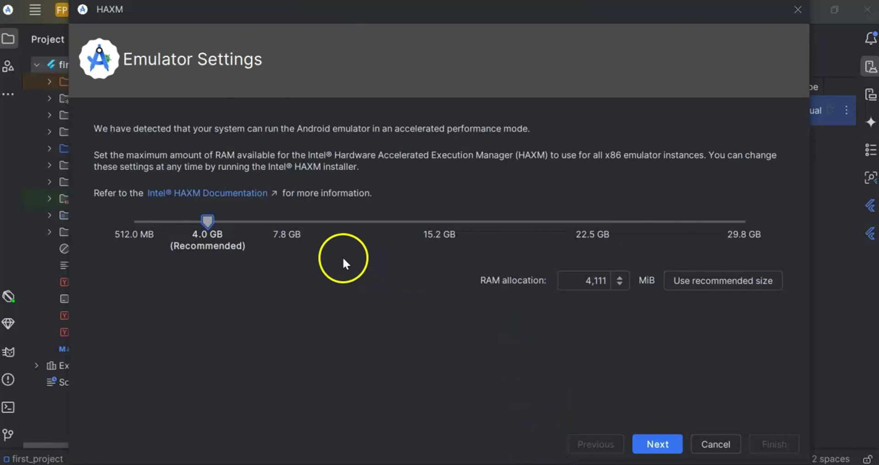
{"action": "left_click_drag", "start_coordinate": [209, 220], "coordinate": [286, 220]}
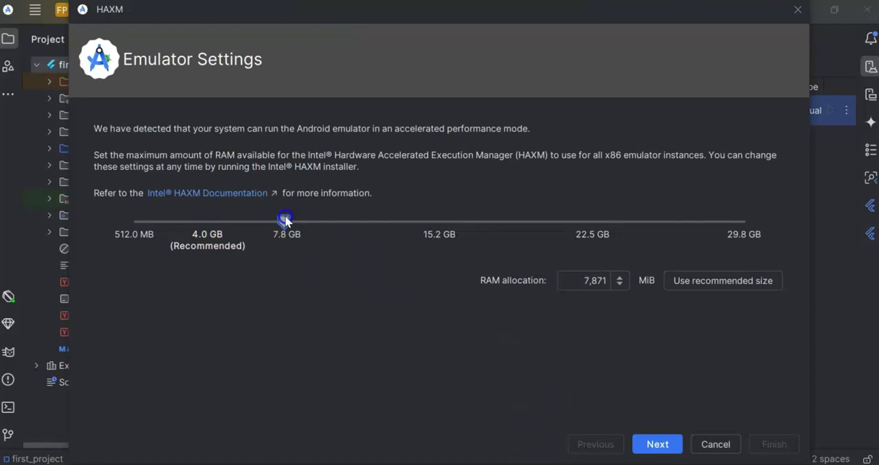
{"action": "key", "text": "Return"}
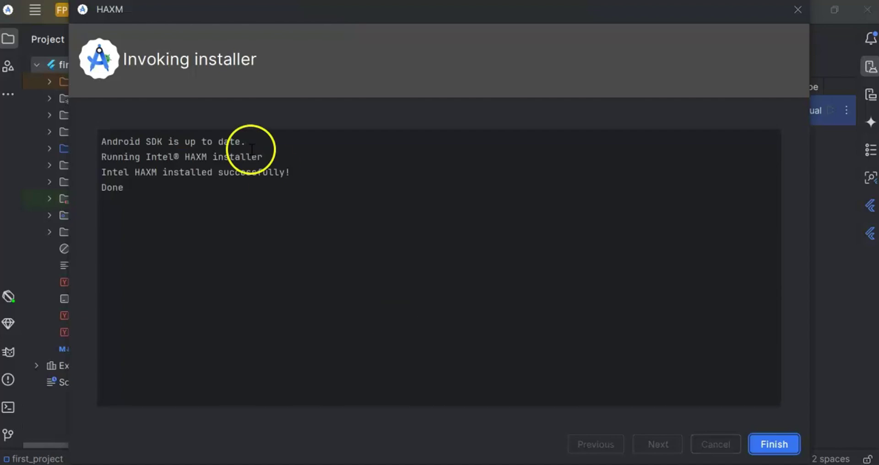
{"action": "left_click", "coordinate": [791, 445]}
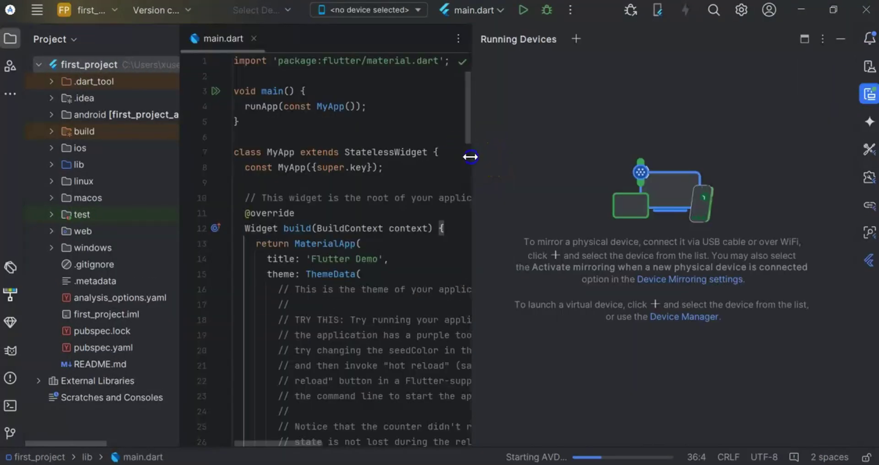
Narrow the Running Devices pane to widen the code editor, and check the Pixel 7 Pro API 35 in Device Manager.
{"action": "left_click_drag", "start_coordinate": [471, 153], "coordinate": [614, 164]}
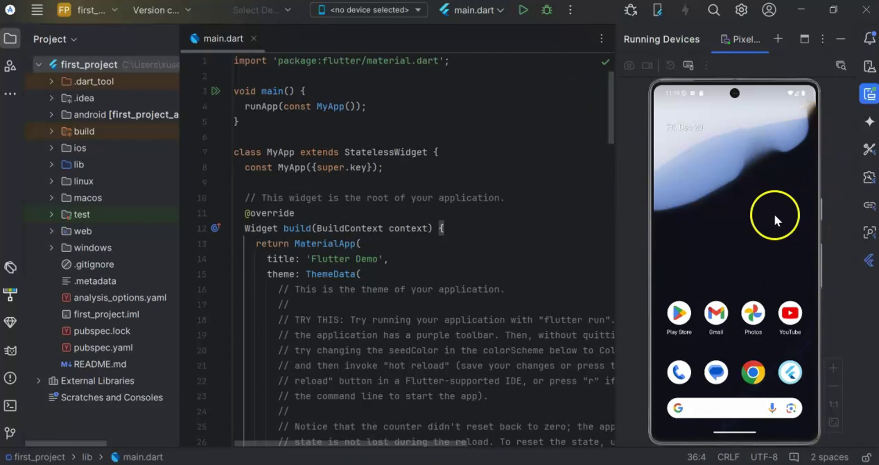
{"action": "left_click", "coordinate": [868, 94]}
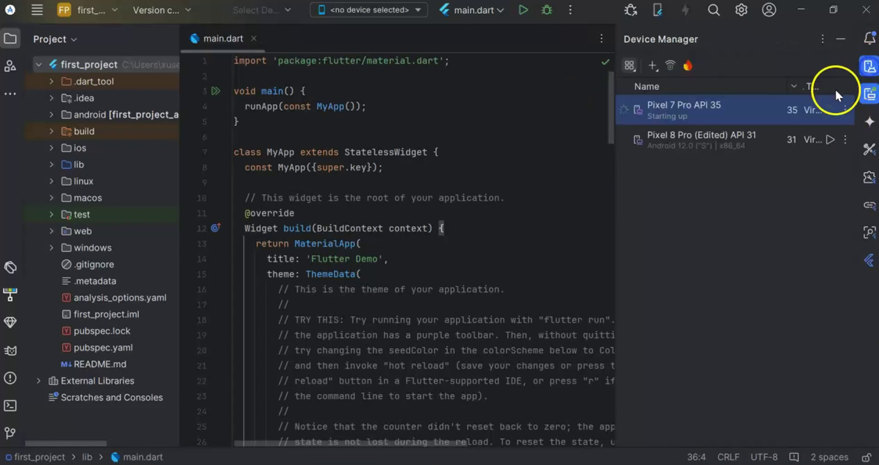
{"action": "left_click", "coordinate": [871, 99]}
{"action": "left_click", "coordinate": [871, 98]}
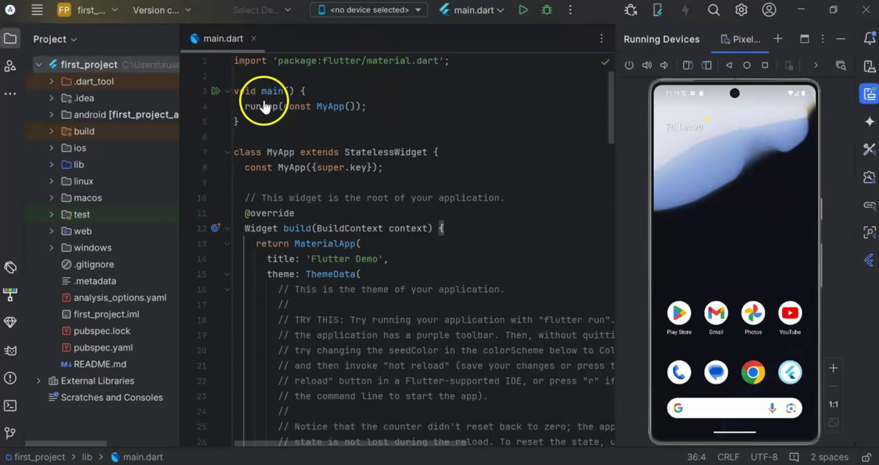
Run main.dart with Pixel 7 Pro API 35 (mobile) as the target device, and hide the Run output.
{"action": "left_click", "coordinate": [217, 91]}
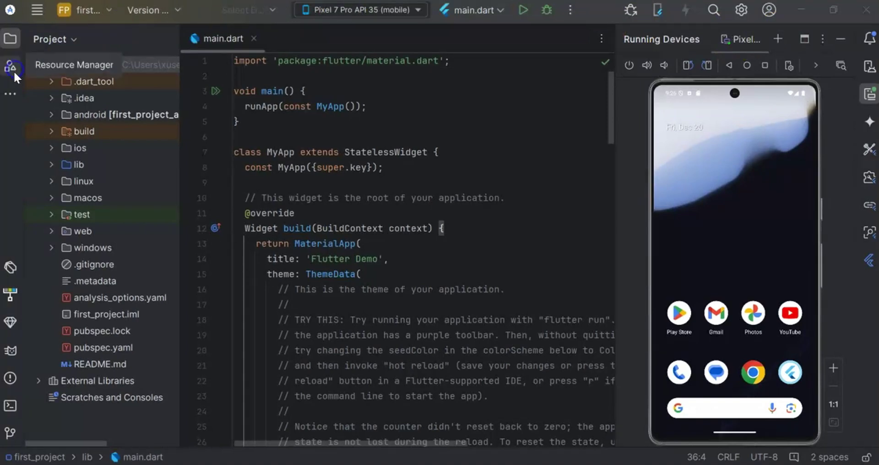
{"action": "left_click", "coordinate": [418, 9]}
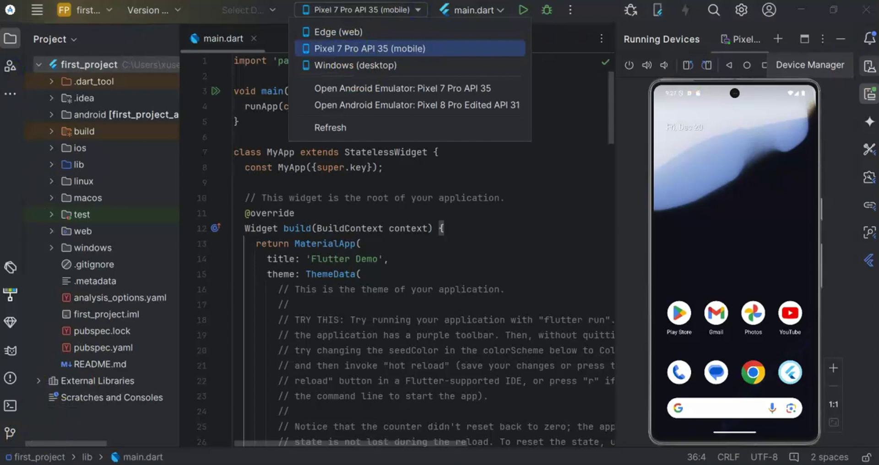
{"action": "left_click", "coordinate": [869, 66]}
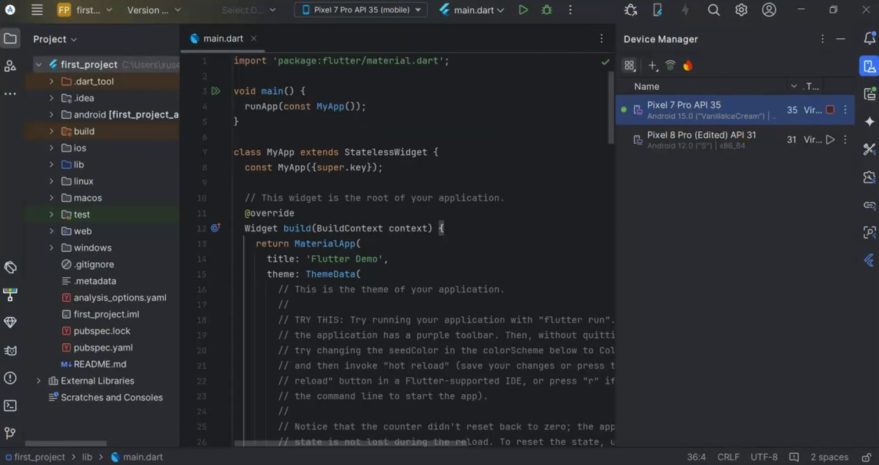
{"action": "left_click", "coordinate": [381, 10]}
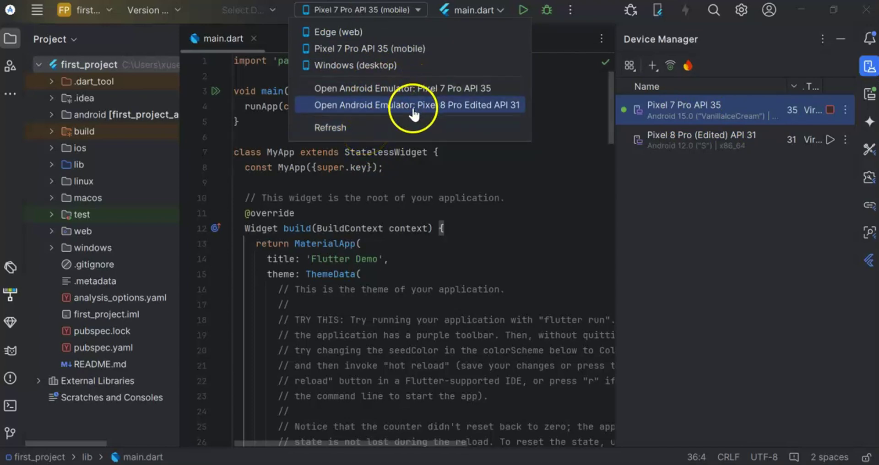
{"action": "left_click", "coordinate": [392, 6]}
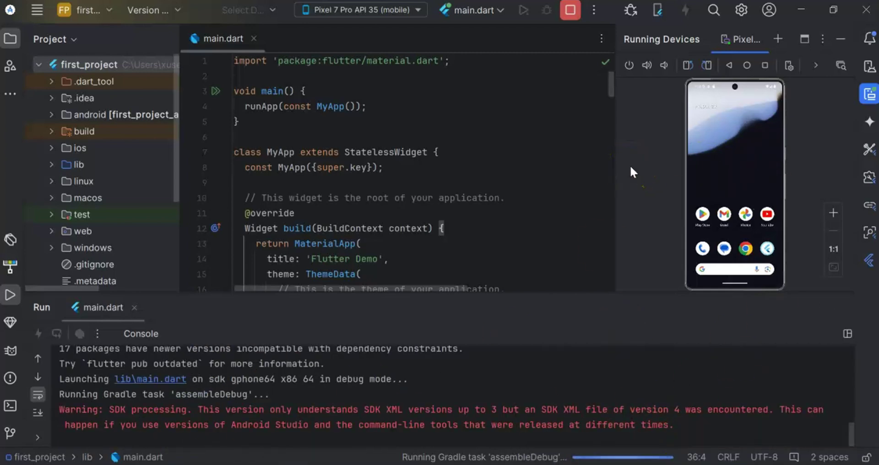
{"action": "left_click", "coordinate": [653, 147]}
{"action": "left_click", "coordinate": [621, 183]}
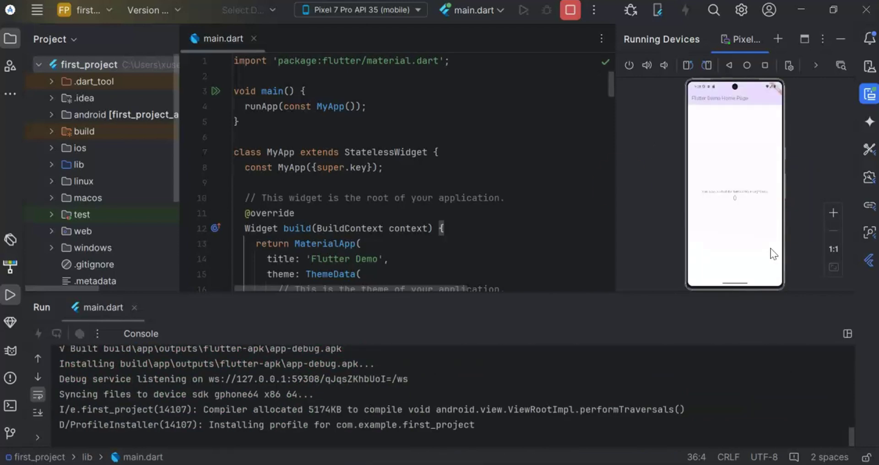
{"action": "left_click", "coordinate": [829, 303]}
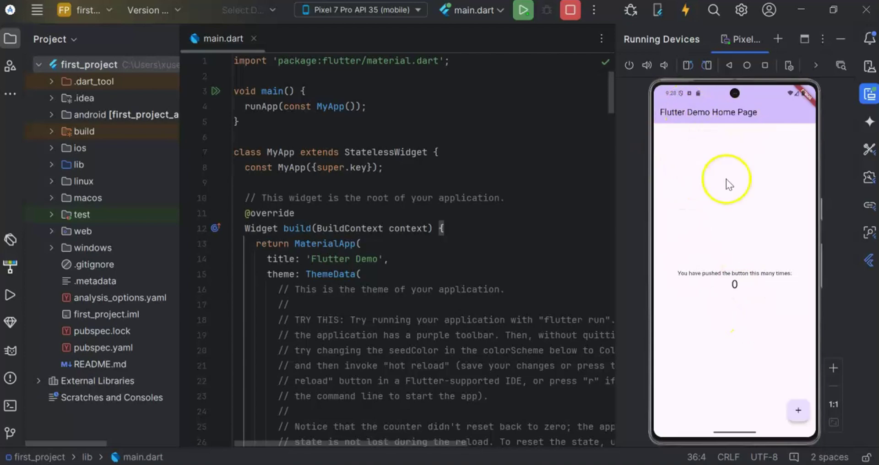
Test the demo app by incrementing its counter seven times in the emulator, and look through the code in main.dart.
{"action": "left_click", "coordinate": [796, 410]}
{"action": "left_click", "coordinate": [796, 410]}
{"action": "left_click", "coordinate": [797, 410]}
{"action": "left_click", "coordinate": [797, 410]}
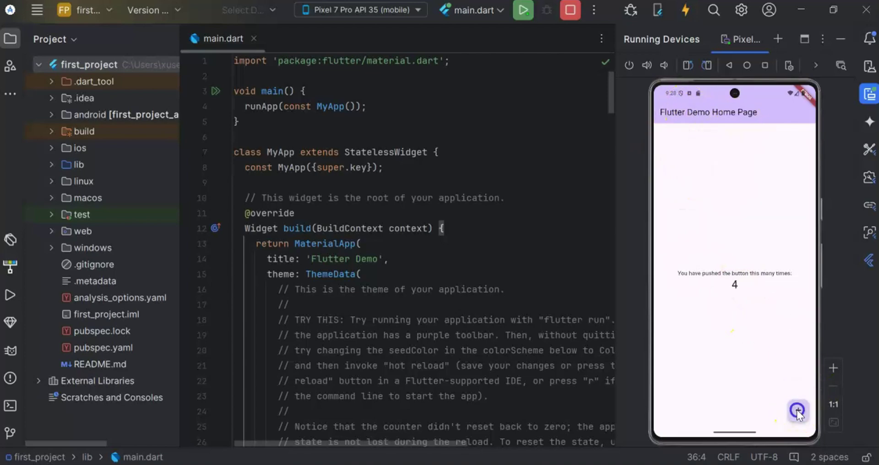
{"action": "left_click", "coordinate": [796, 410]}
{"action": "left_click", "coordinate": [797, 411]}
{"action": "left_click", "coordinate": [796, 410]}
{"action": "scroll", "coordinate": [320, 202], "scroll_direction": "down", "scroll_amount": 9}
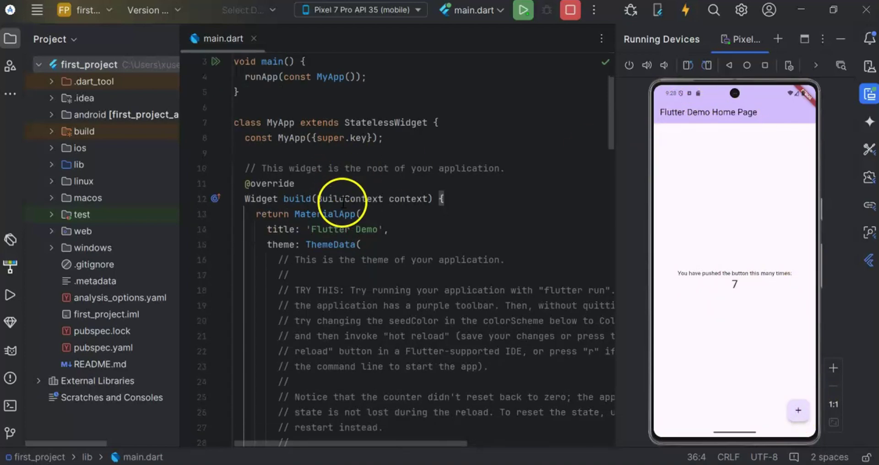
{"action": "scroll", "coordinate": [345, 205], "scroll_direction": "down", "scroll_amount": 5}
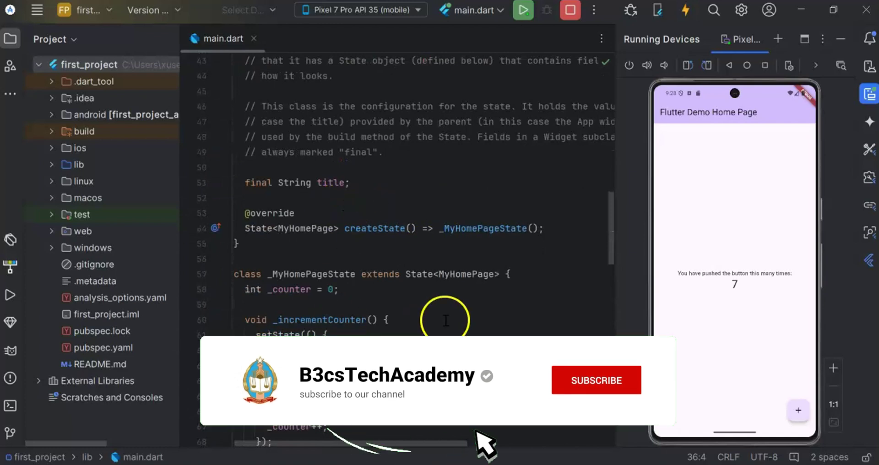